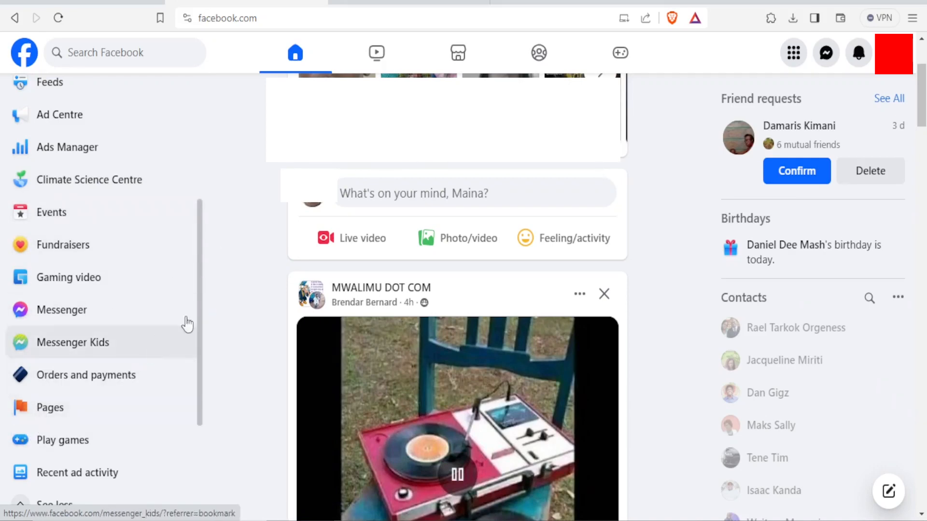
# Step: Open the Joemuchpage Page from the shortcuts
pyautogui.moveTo(200, 314); pyautogui.dragTo(197, 413)
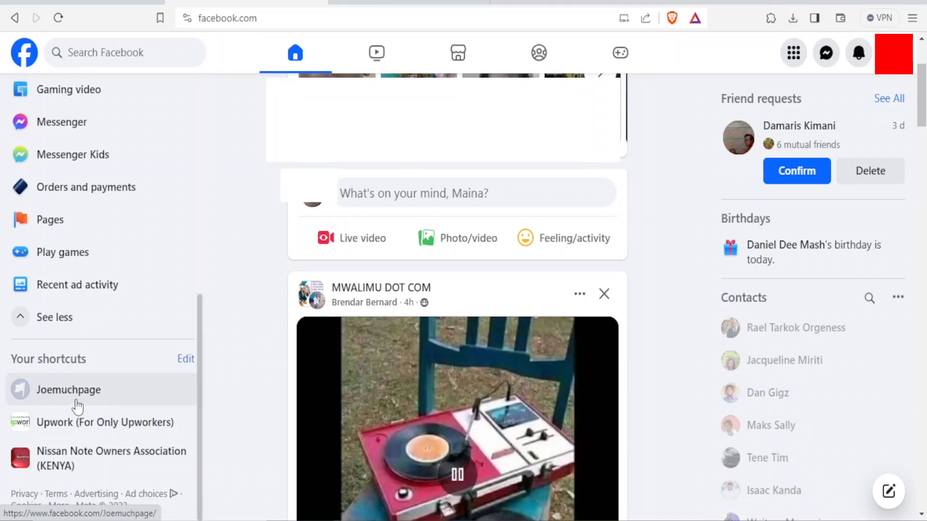
pyautogui.click(90, 386)
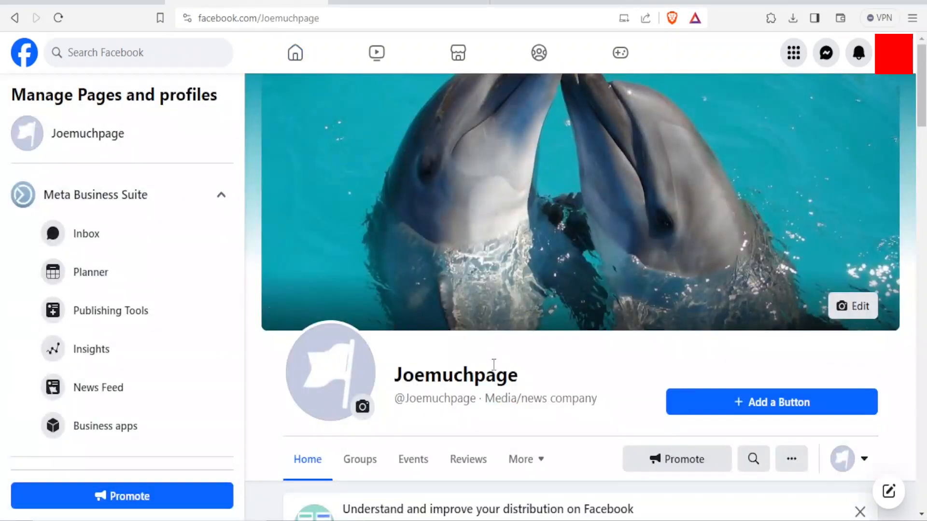
# Step: Start promoting the Page with a new ad and accept Meta's Non-discrimination Policy
pyautogui.moveTo(922, 118); pyautogui.dragTo(922, 140)
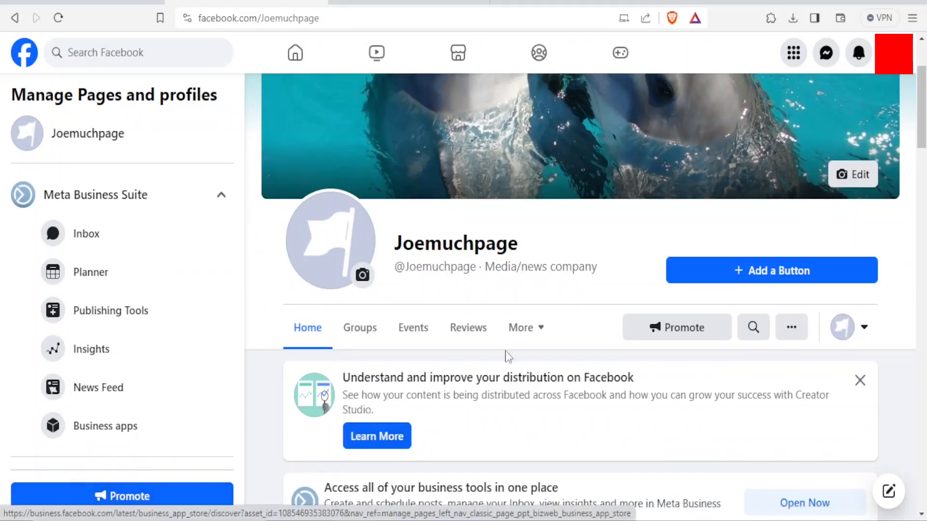
pyautogui.click(676, 329)
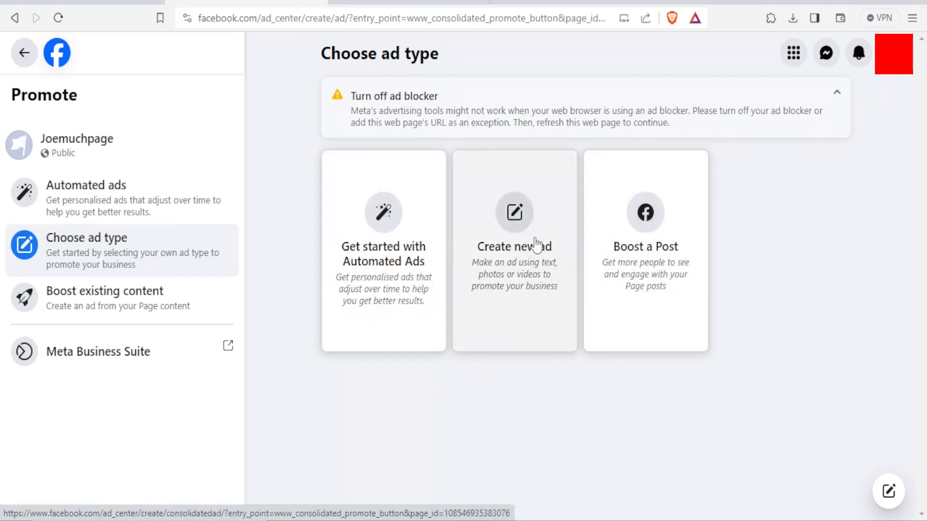
pyautogui.click(509, 279)
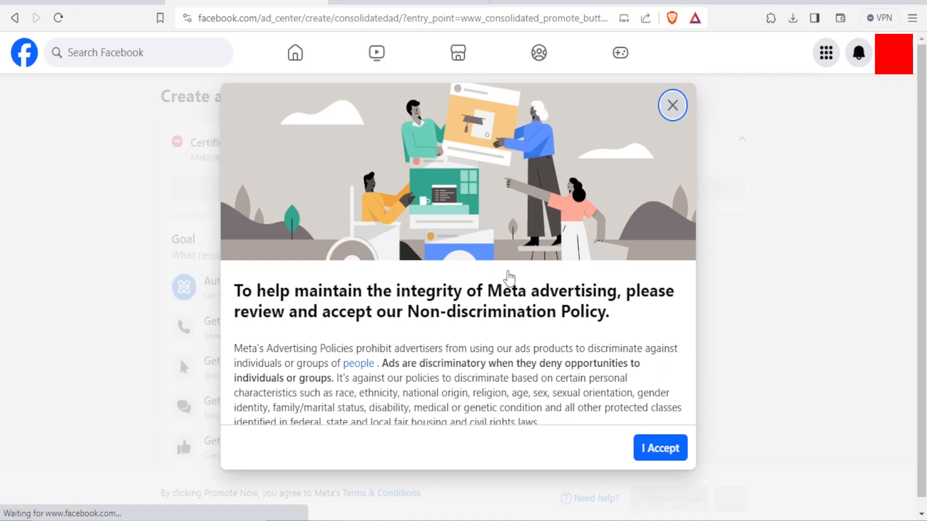
pyautogui.click(659, 451)
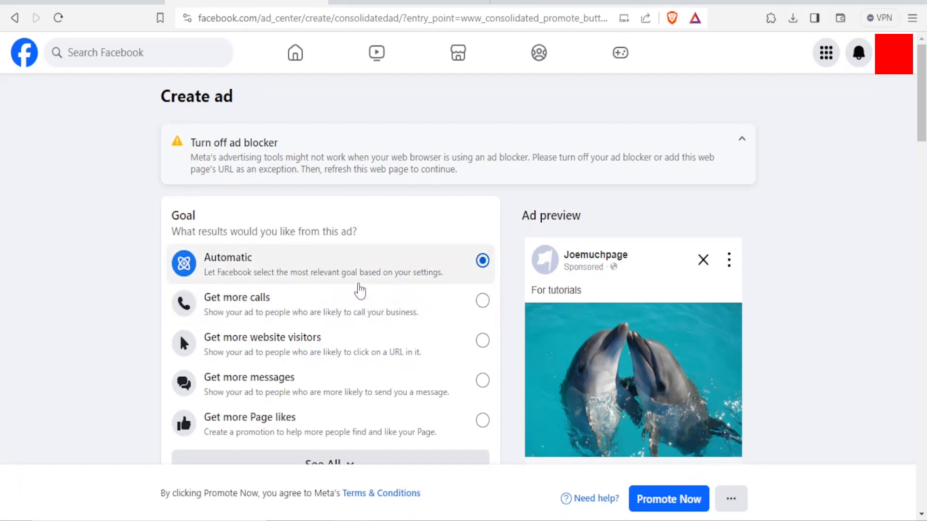
# Step: Try the calls and website visitors goals for the ad, and settle on Get more messages
pyautogui.click(378, 294)
pyautogui.scroll(-2, 310, 168)
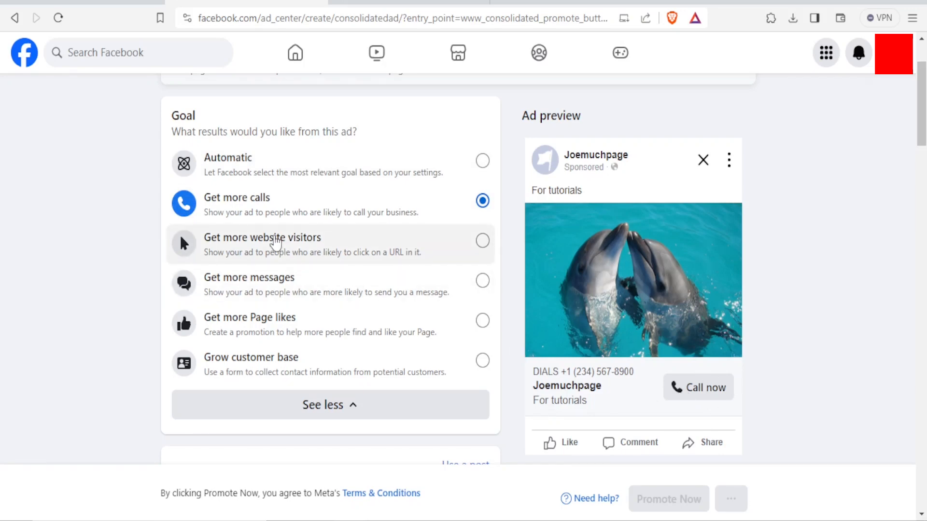
pyautogui.click(276, 241)
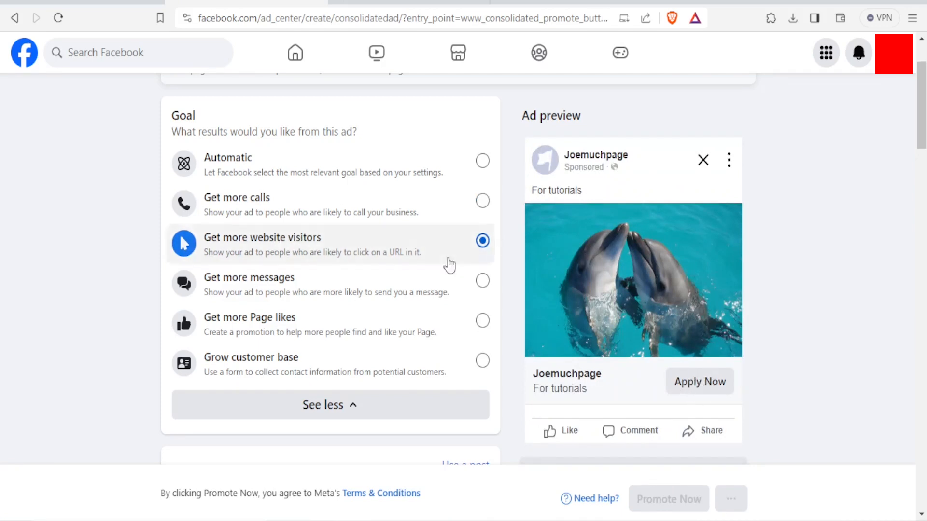
pyautogui.click(265, 292)
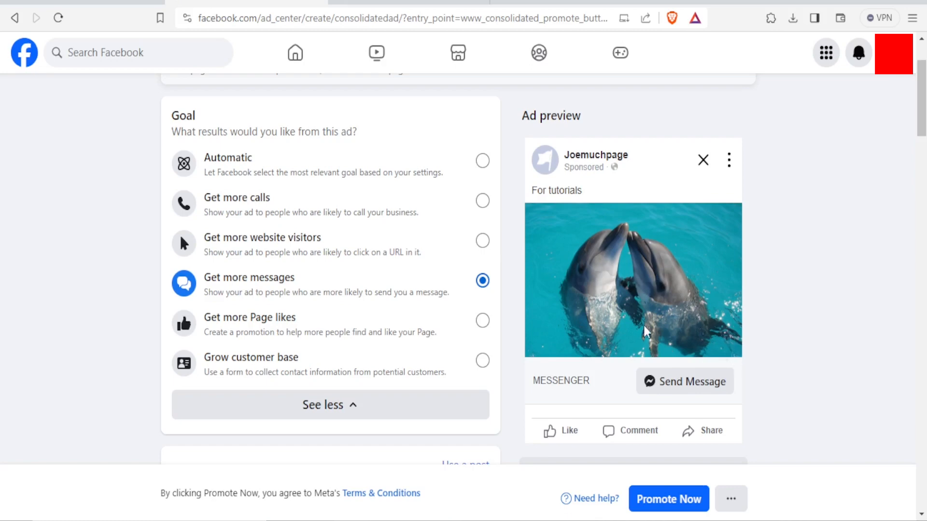
# Step: Replace the ad creative's description with "Bikes"
pyautogui.moveTo(921, 98); pyautogui.dragTo(920, 107)
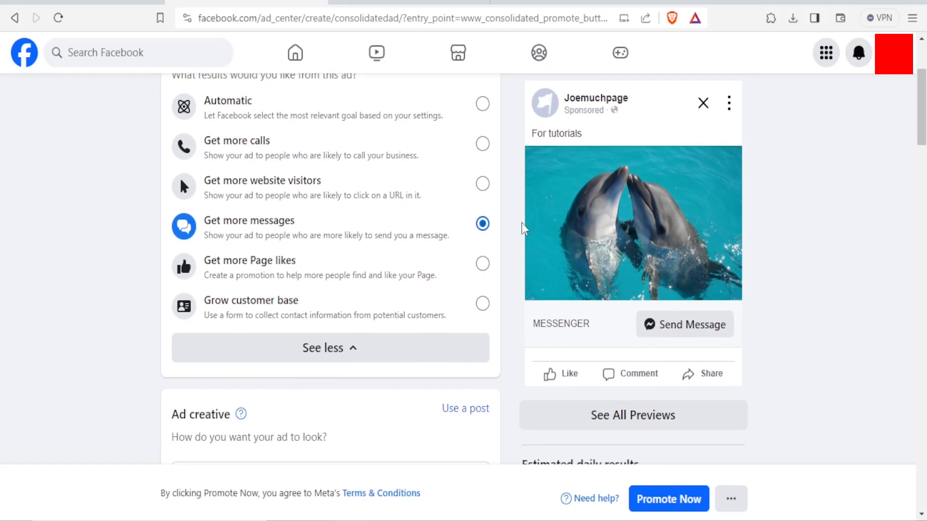
pyautogui.moveTo(922, 97)
pyautogui.mouseDown()
pyautogui.moveTo(921, 127)
pyautogui.moveTo(920, 102)
pyautogui.mouseUp()
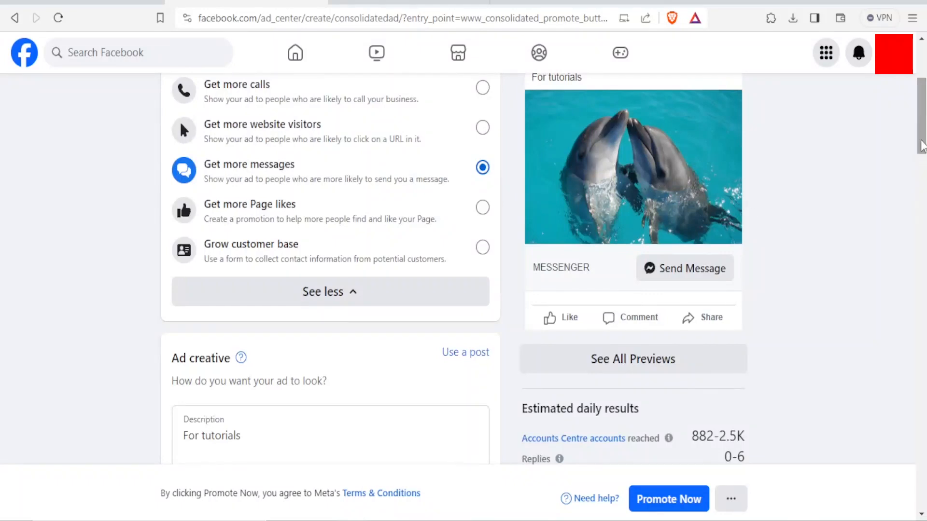
pyautogui.scroll(-3, 922, 144)
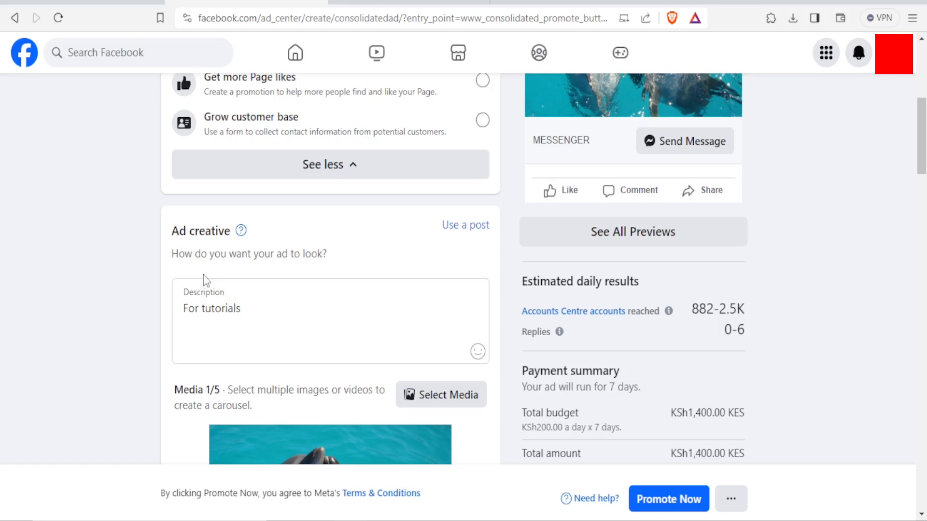
pyautogui.click(257, 309)
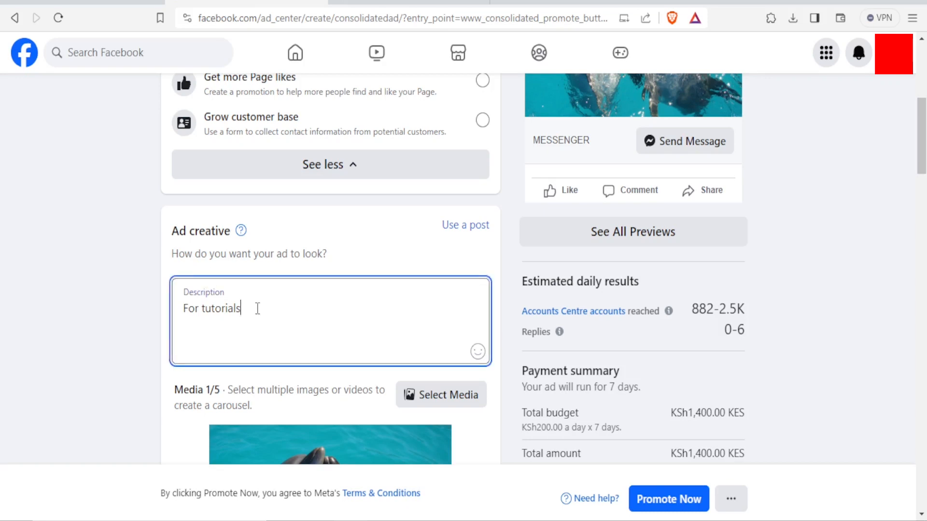
pyautogui.moveTo(257, 309); pyautogui.dragTo(154, 316)
pyautogui.write('Bikes')
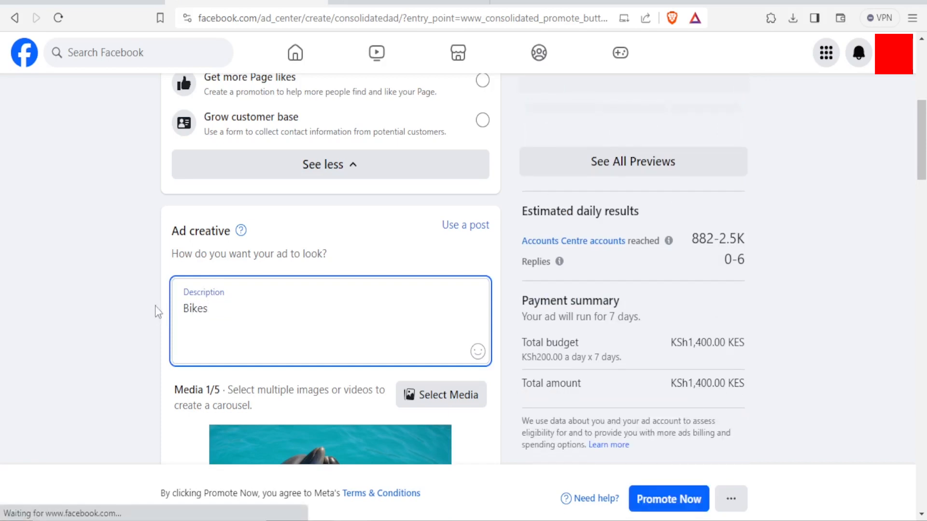
# Step: Upload Bike Pic.jpg from Downloads and use it as the ad's only image in place of the dolphin picture
pyautogui.scroll(-4, 922, 154)
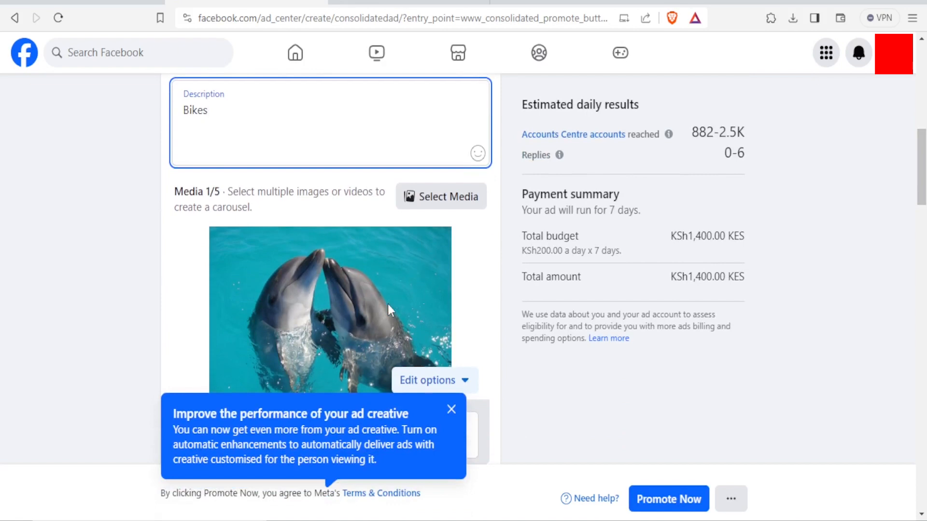
pyautogui.click(453, 207)
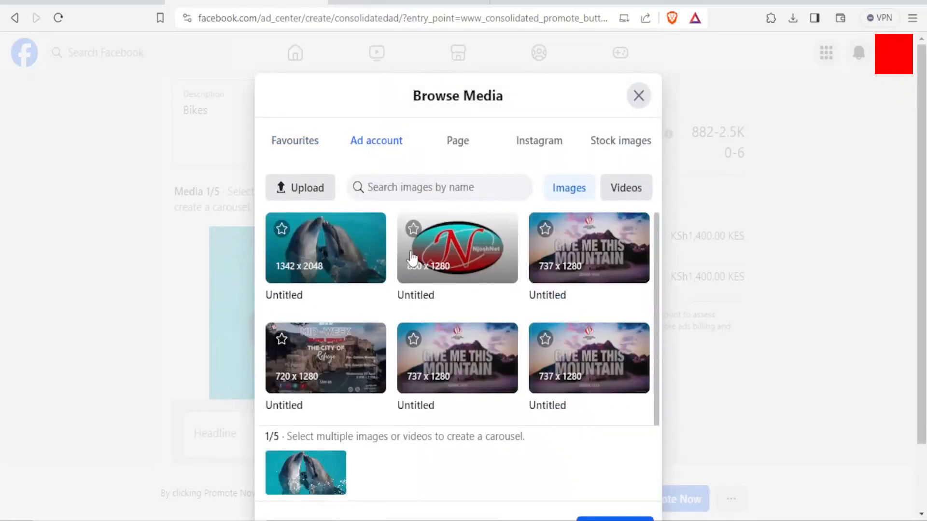
pyautogui.click(319, 188)
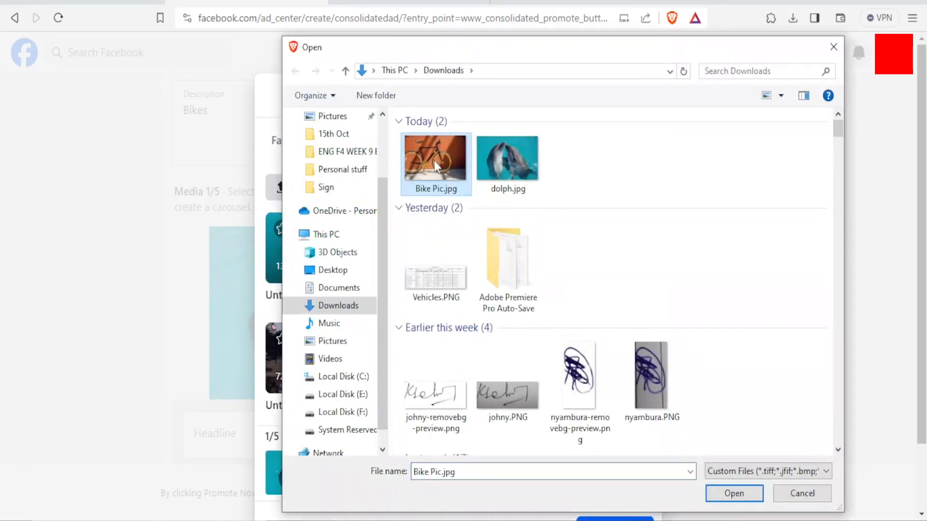
pyautogui.click(734, 493)
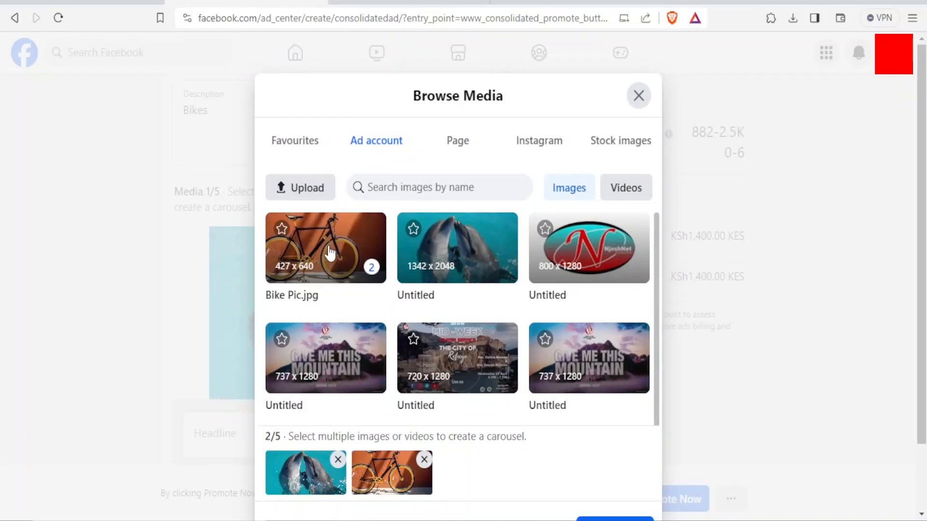
pyautogui.click(330, 252)
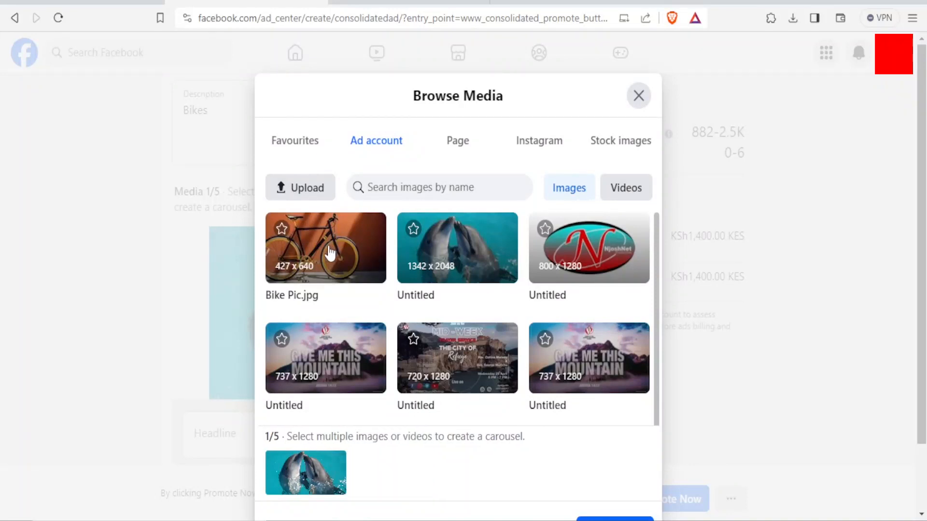
pyautogui.scroll(-1, 660, 316)
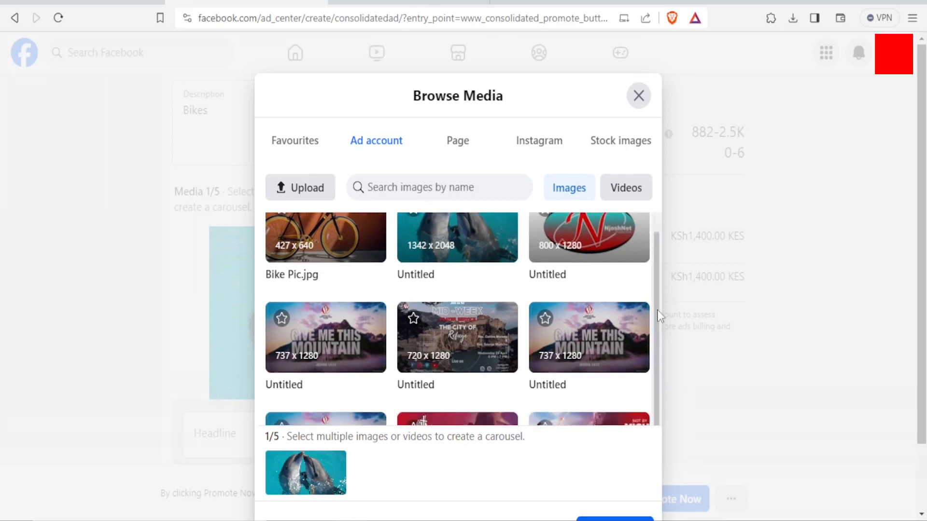
pyautogui.scroll(-2, 912, 419)
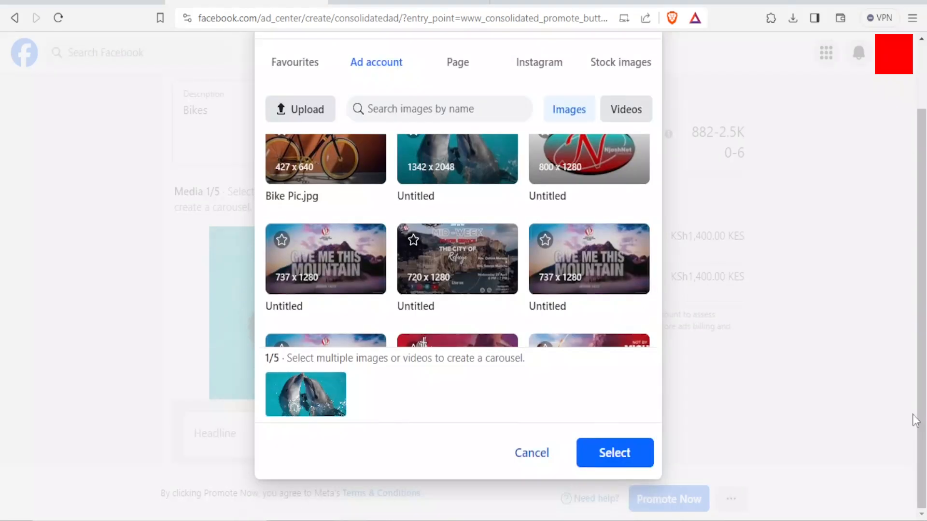
pyautogui.click(600, 457)
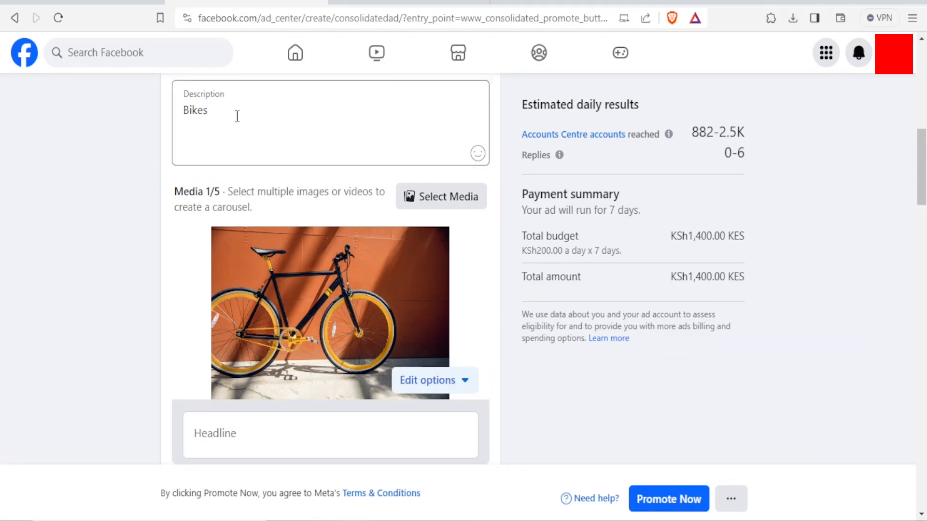
# Step: Set the ad headline to "Bike" and turn on Advantage+ creative
pyautogui.click(195, 440)
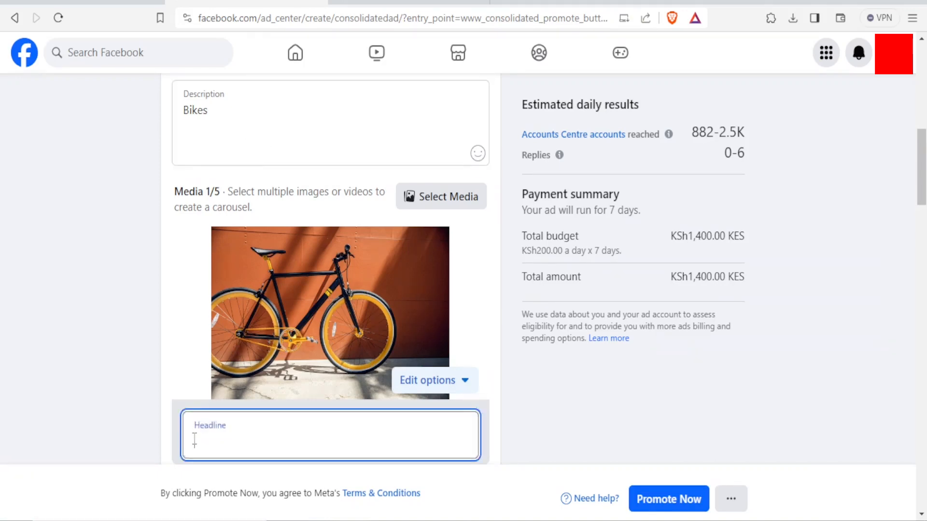
pyautogui.write('Bike')
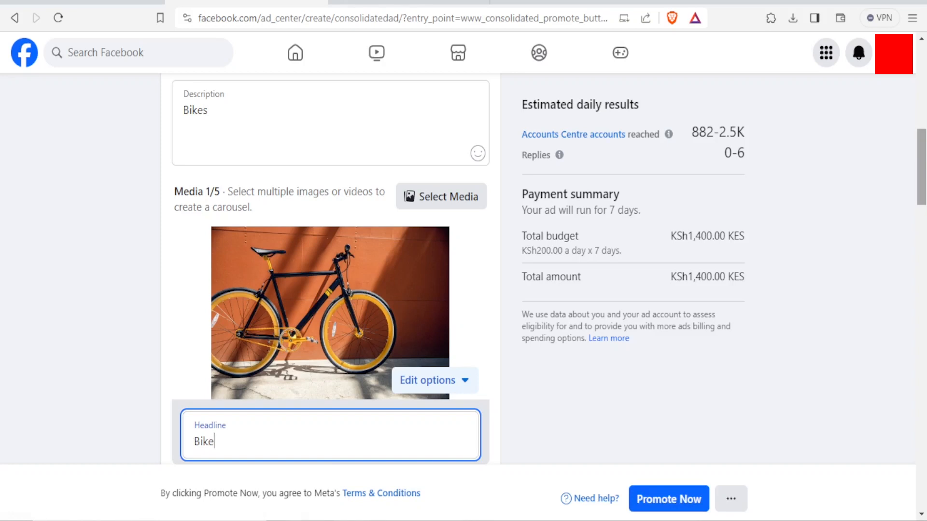
pyautogui.moveTo(924, 169); pyautogui.dragTo(921, 206)
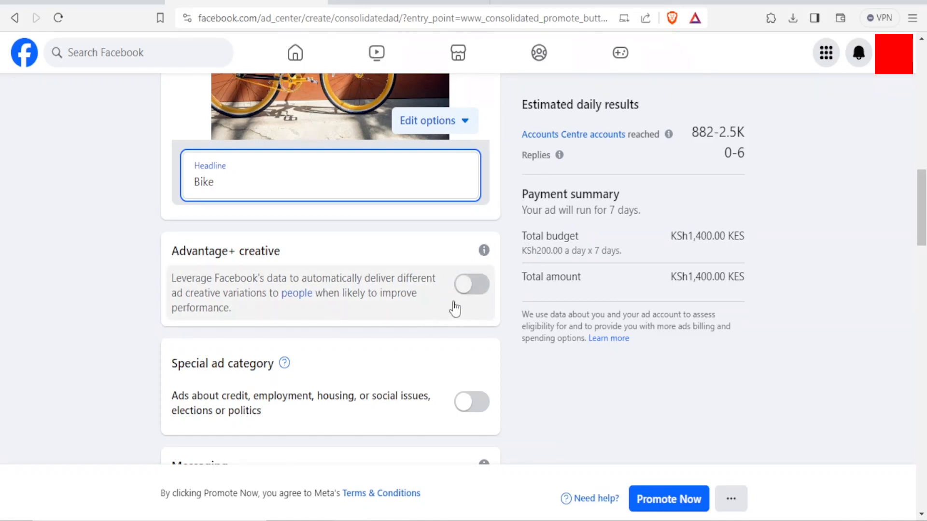
pyautogui.click(481, 299)
pyautogui.click(480, 295)
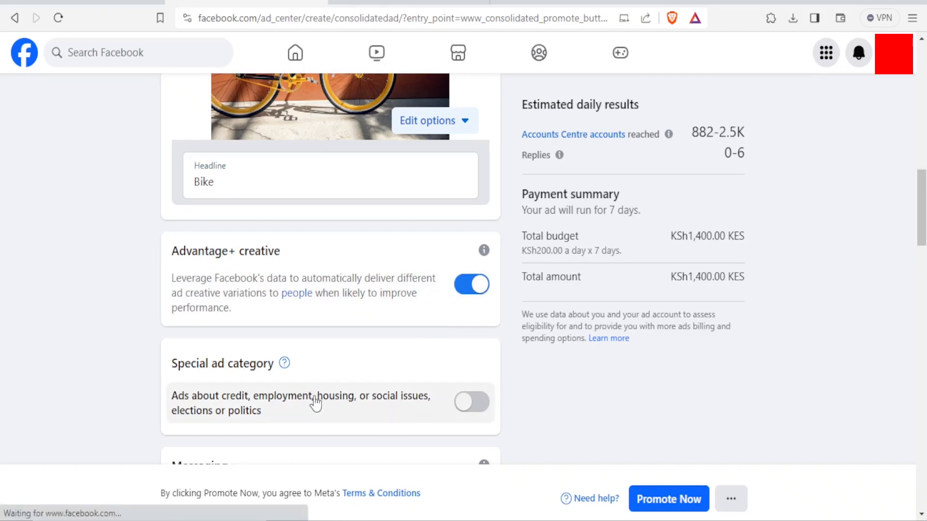
# Step: Edit the message template's greeting, inserting "Thanks for visiting our page." before the sentence "Please let us know how we can help you."
pyautogui.scroll(-3, 315, 403)
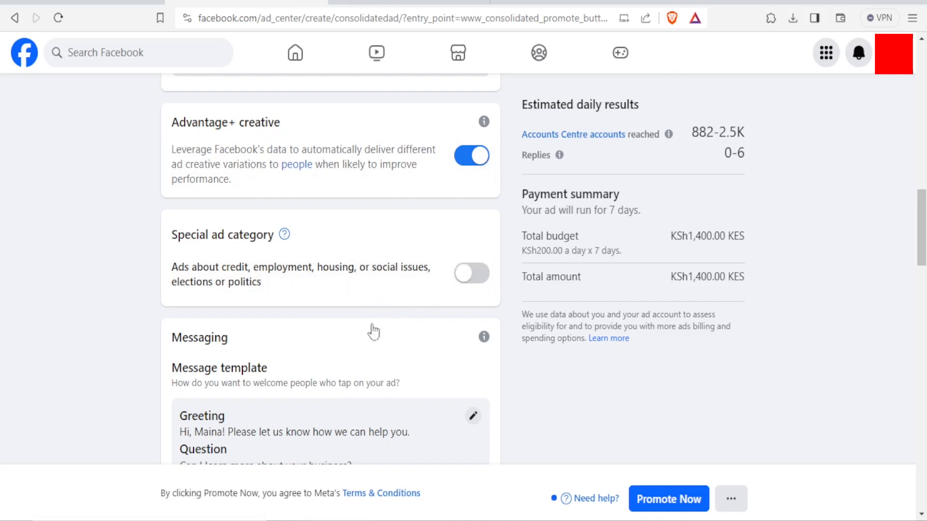
pyautogui.scroll(-2, 363, 346)
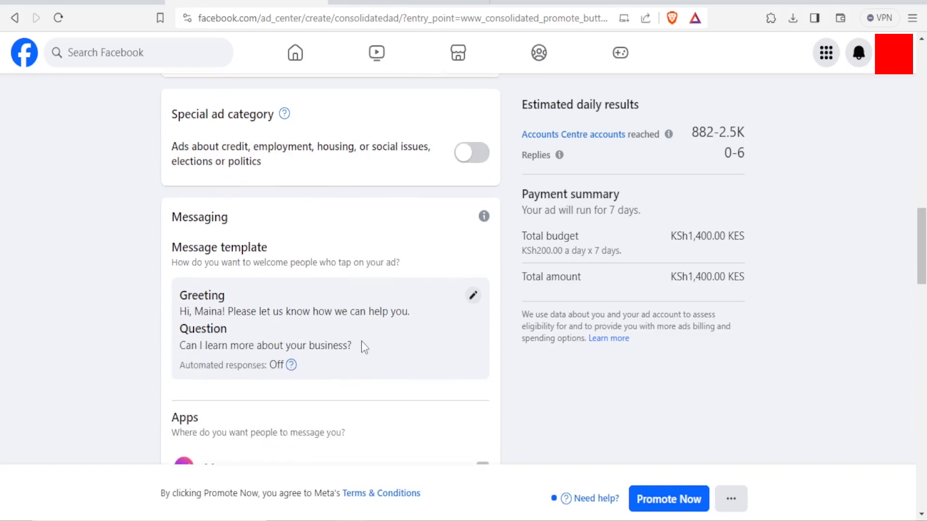
pyautogui.scroll(15, 363, 346)
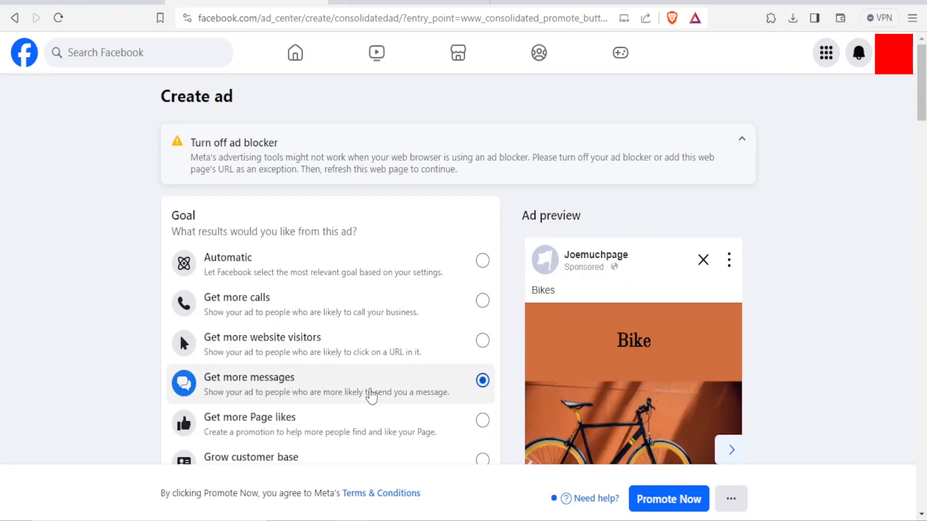
pyautogui.scroll(-12, 371, 396)
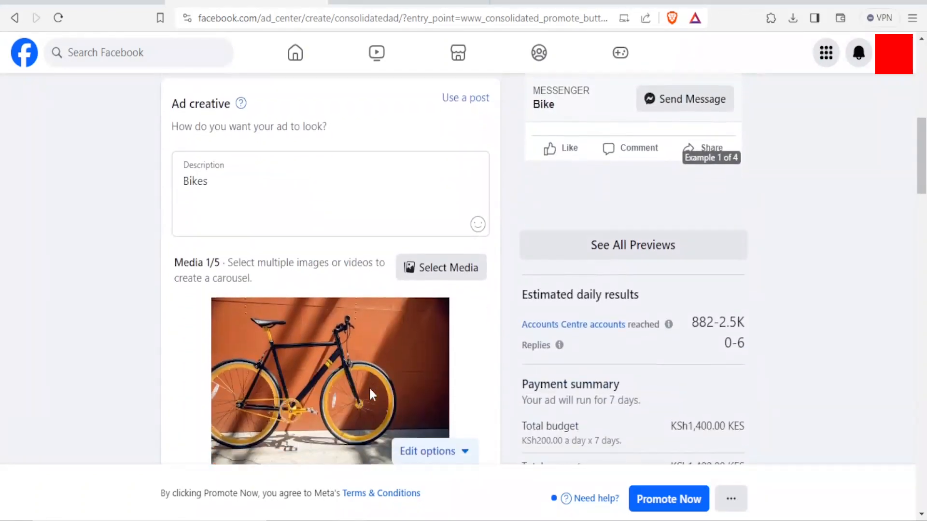
pyautogui.scroll(-9, 371, 388)
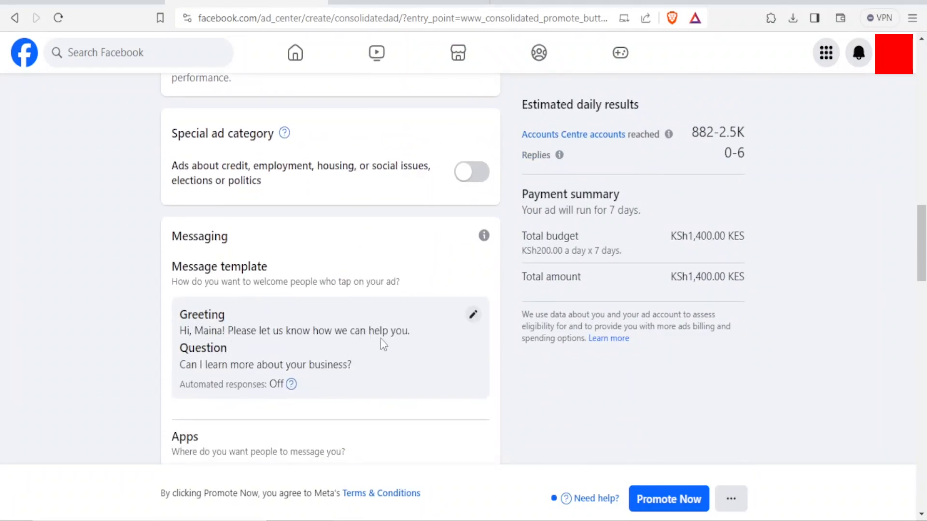
pyautogui.click(473, 314)
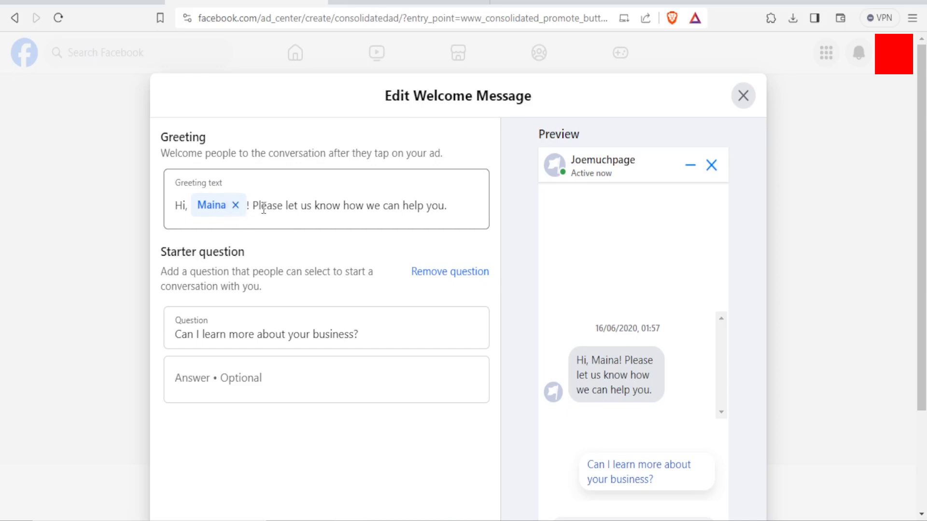
pyautogui.click(287, 205)
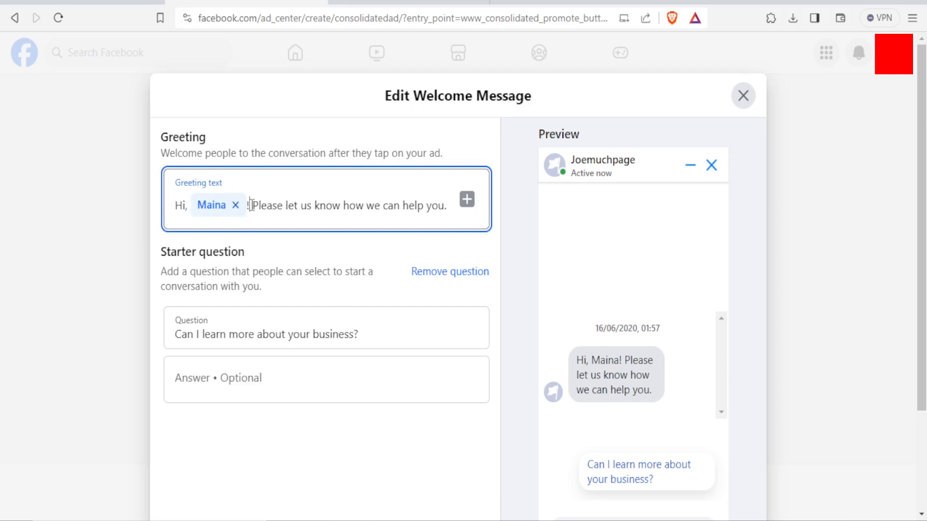
pyautogui.write('th')
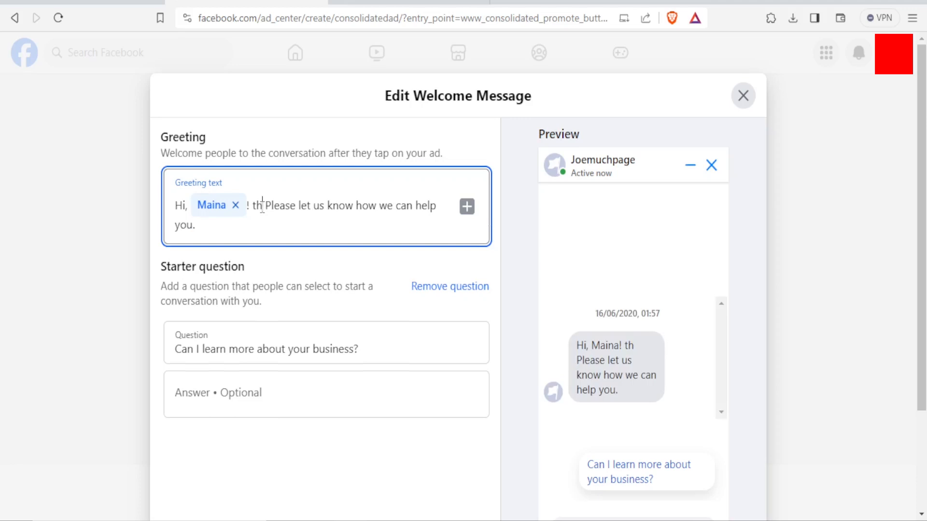
pyautogui.press('BackSpace')
pyautogui.press('BackSpace')
pyautogui.write('Thanks for visiting our page. Please let')
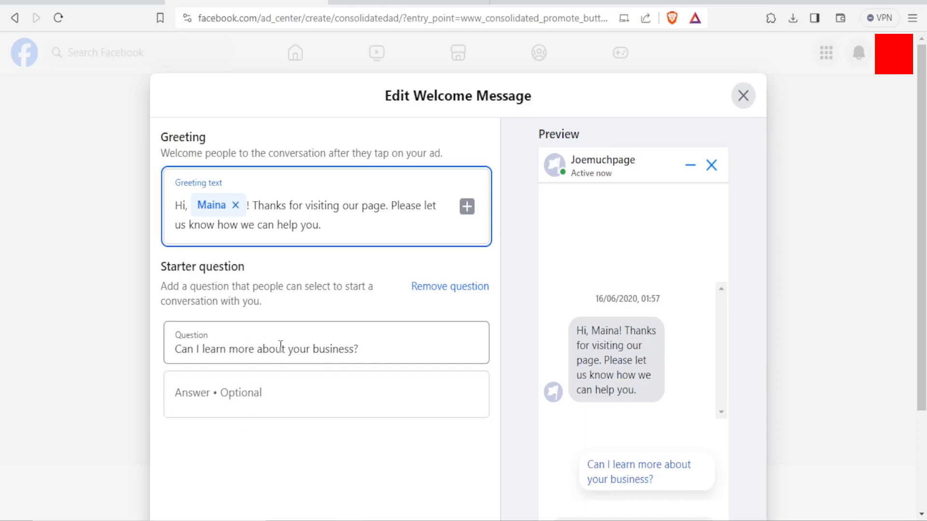
# Step: Replace the starter question in the welcome message with "Is this item still available?"
pyautogui.click(358, 349)
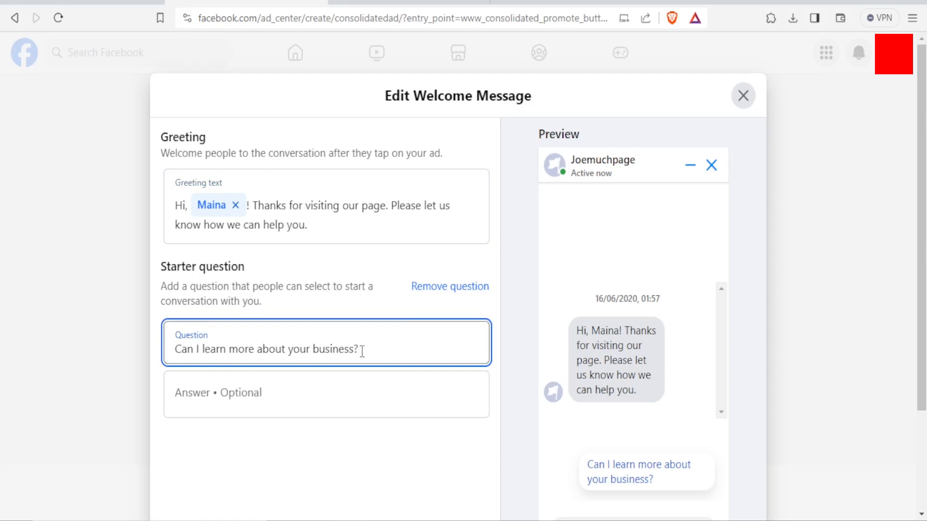
pyautogui.moveTo(362, 350); pyautogui.dragTo(176, 356)
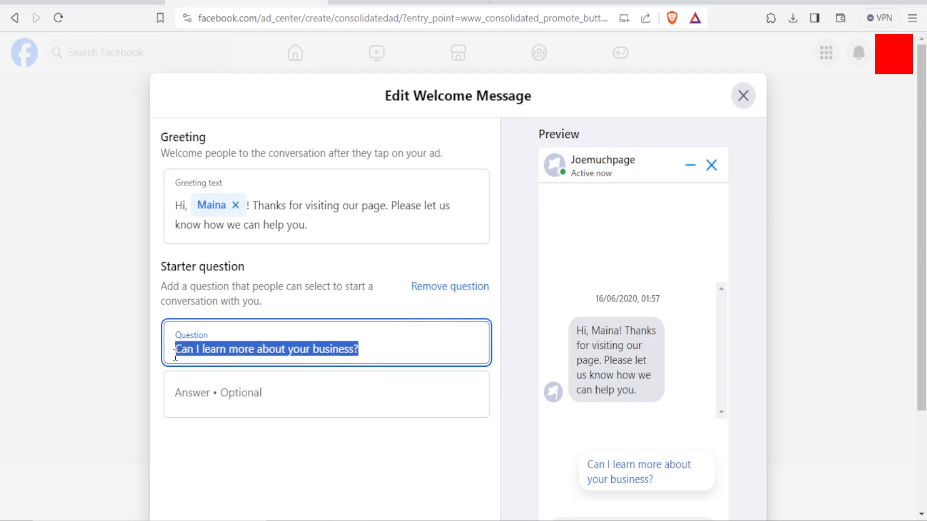
pyautogui.write('Is')
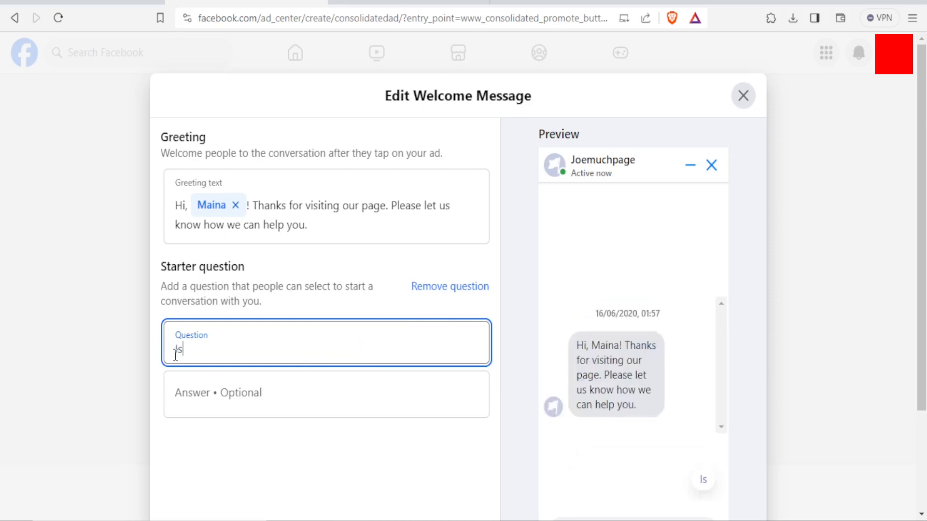
pyautogui.write(' the item sy')
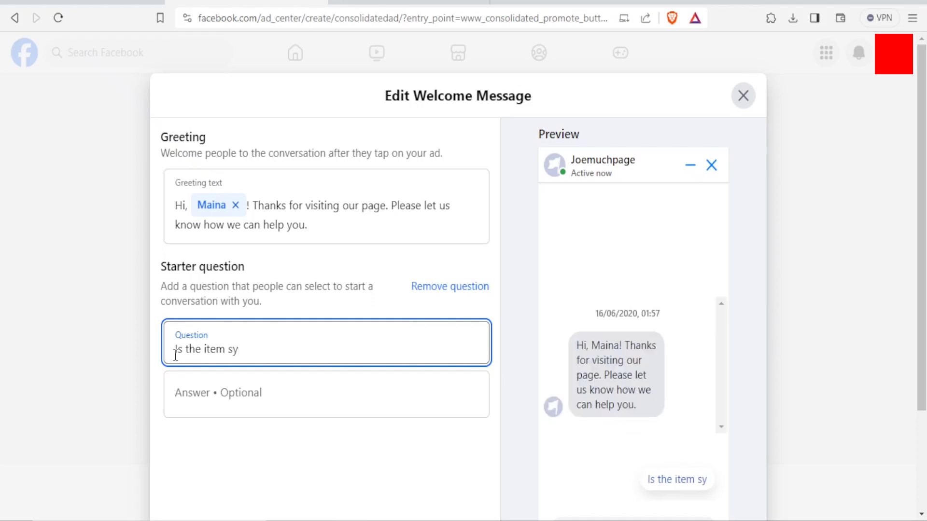
pyautogui.press('BackSpace')
pyautogui.write('till')
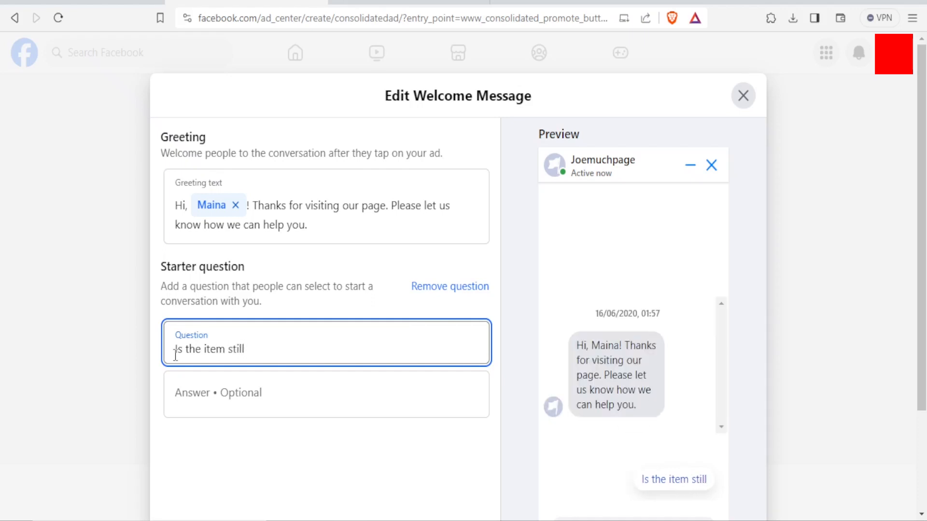
pyautogui.write(' available')
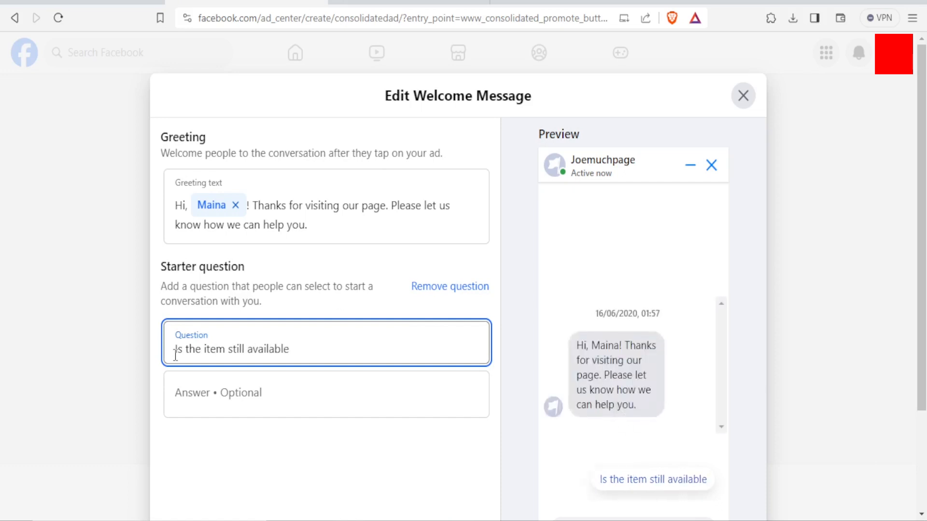
pyautogui.write('?')
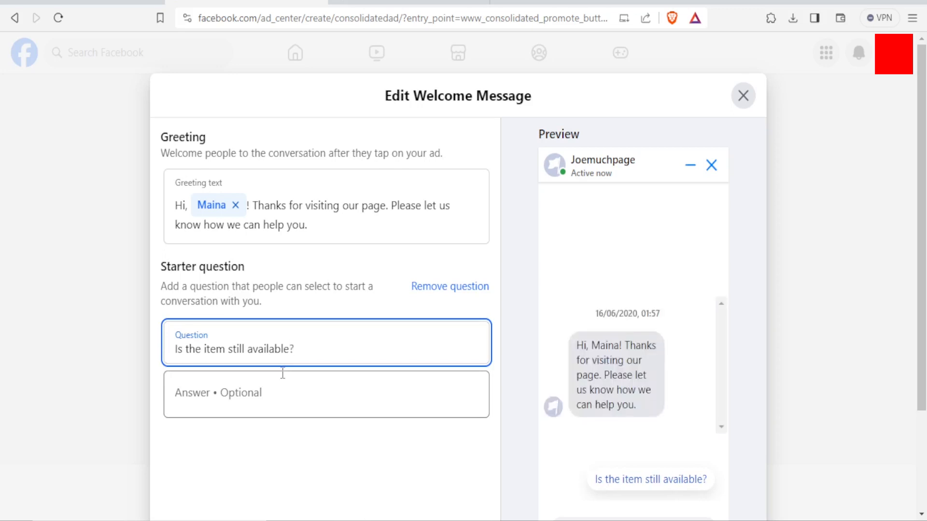
pyautogui.press('Delete')
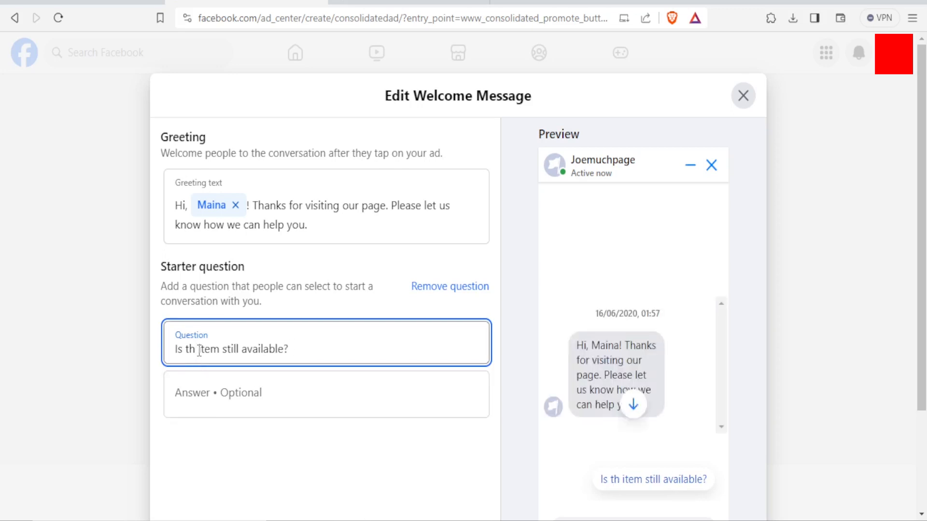
pyautogui.write('is')
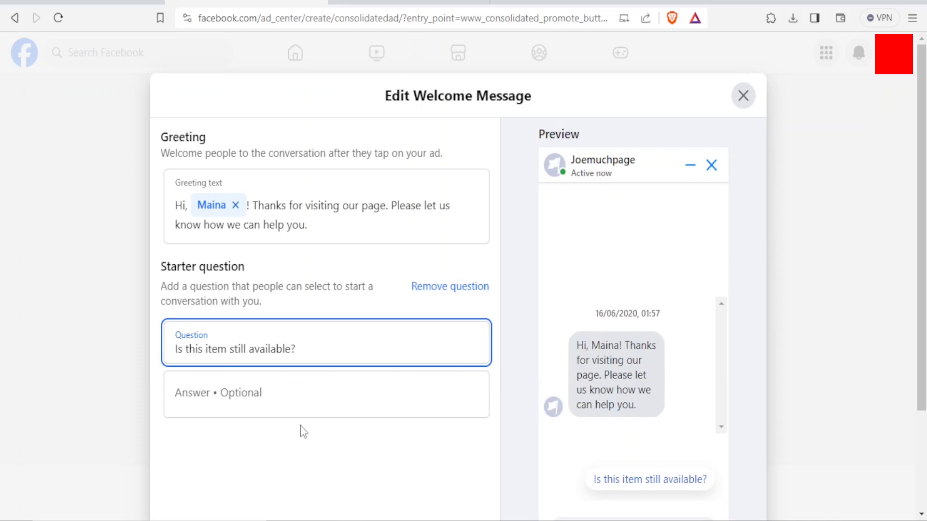
# Step: Leave the starter question's optional answer empty and save the welcome message
pyautogui.click(250, 396)
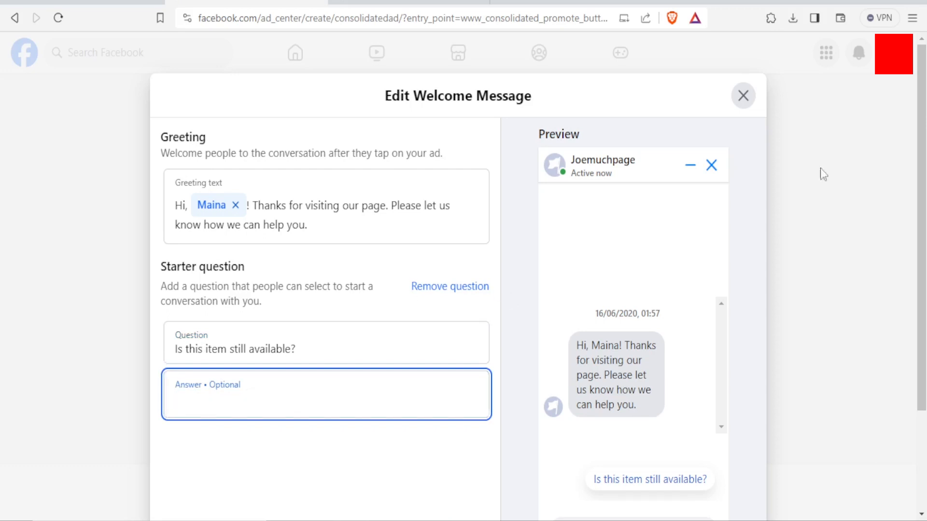
pyautogui.moveTo(921, 212); pyautogui.dragTo(922, 190)
pyautogui.scroll(-3, 598, 386)
pyautogui.click(716, 459)
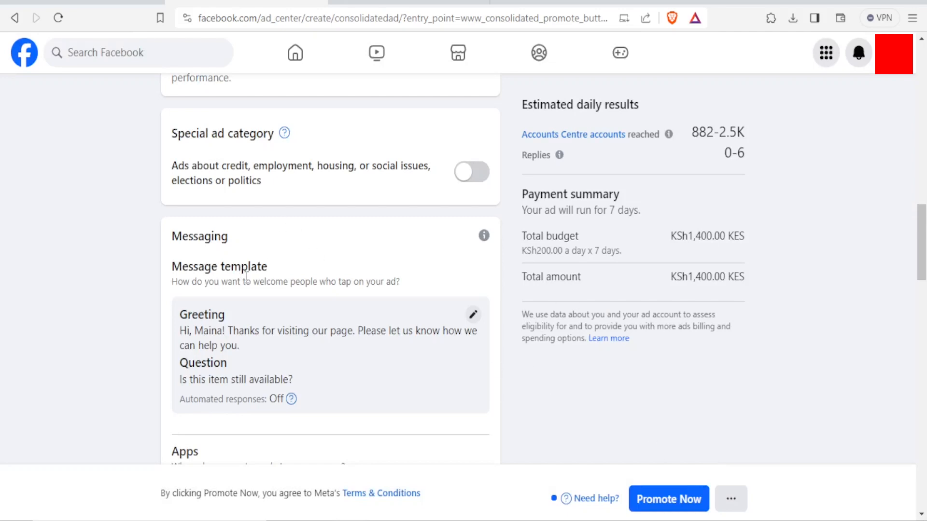
# Step: Edit the audience details and set the age range to 15–55
pyautogui.moveTo(921, 249); pyautogui.dragTo(922, 284)
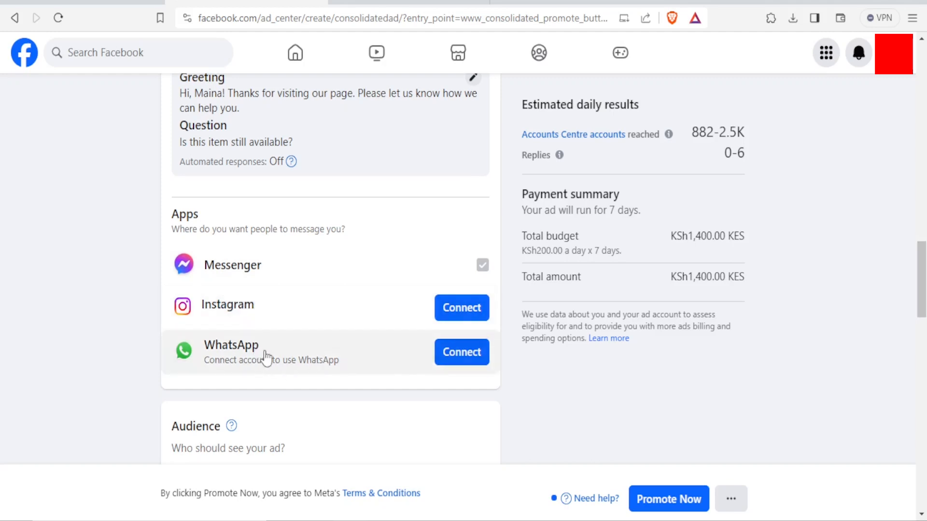
pyautogui.scroll(-5, 901, 324)
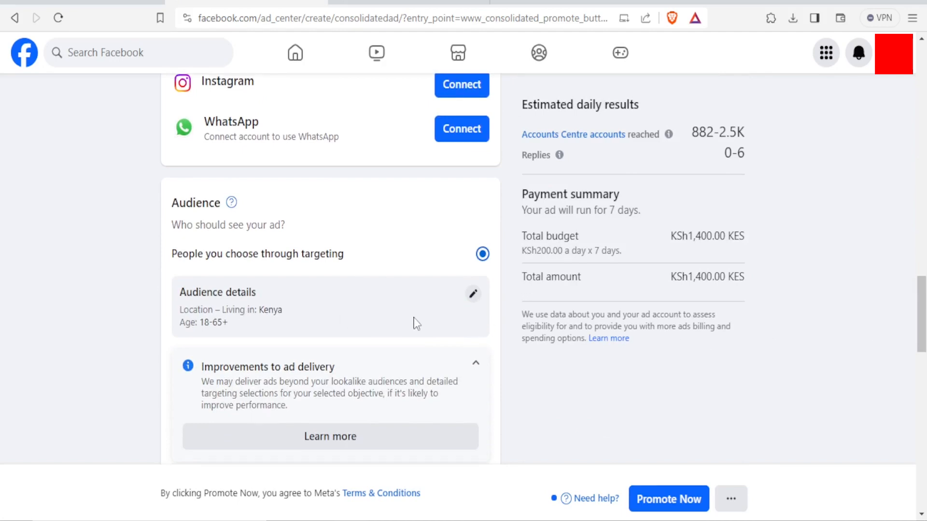
pyautogui.click(473, 299)
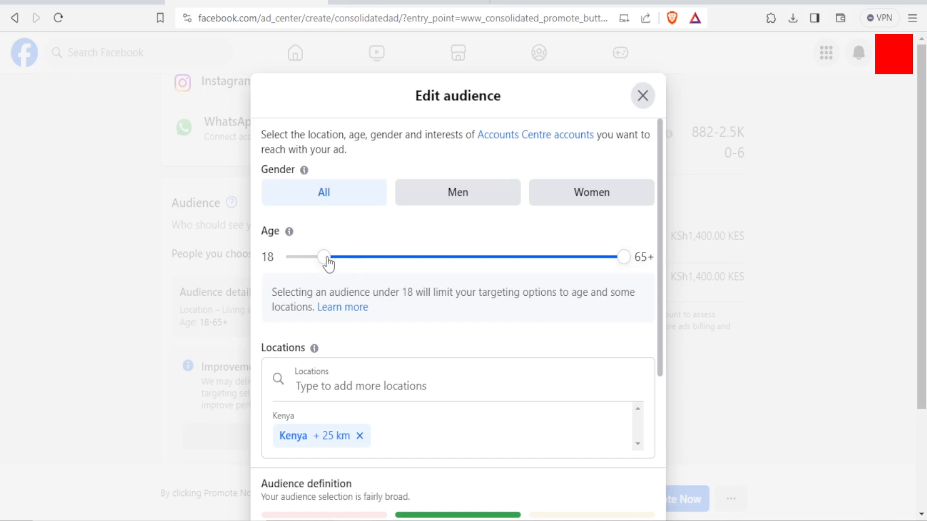
pyautogui.moveTo(327, 260); pyautogui.dragTo(301, 261)
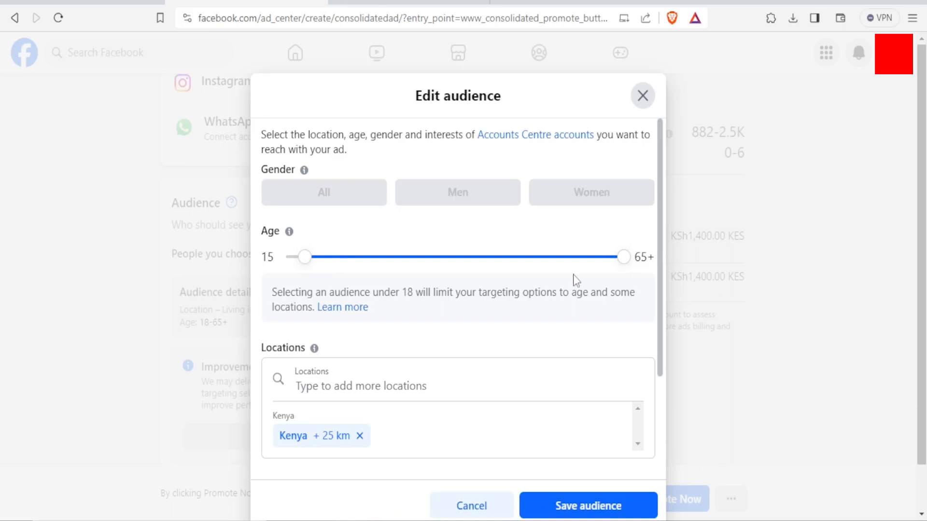
pyautogui.moveTo(627, 265); pyautogui.dragTo(563, 265)
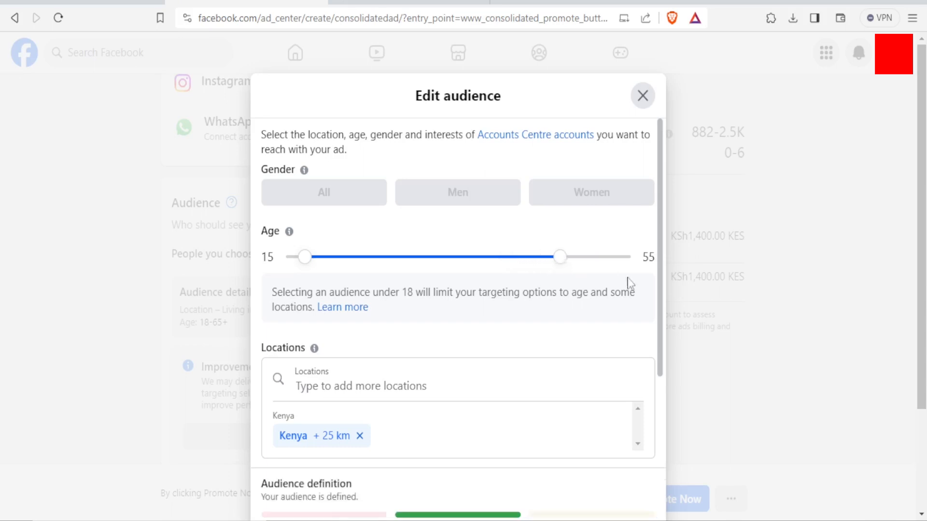
# Step: Add Dubai, United Arab Emirates (County) and United States (Country) to the audience locations alongside Kenya
pyautogui.moveTo(658, 296); pyautogui.dragTo(653, 376)
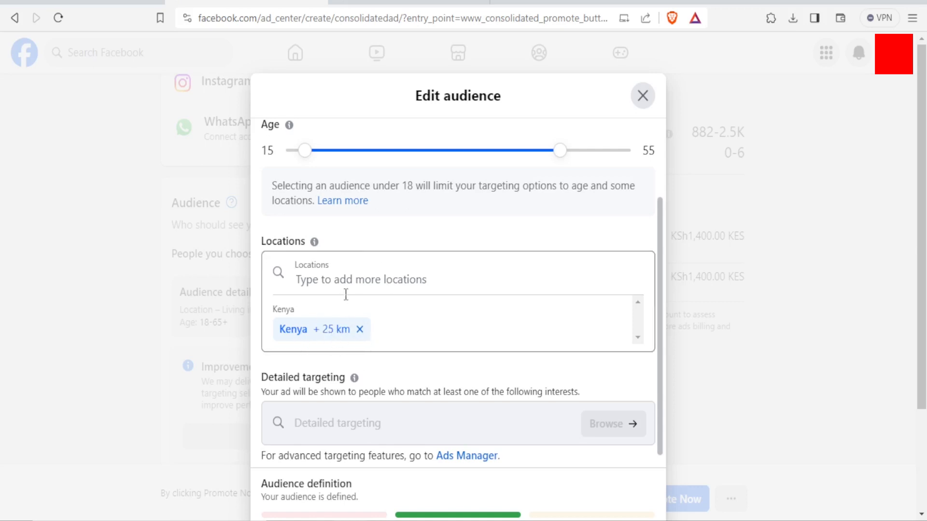
pyautogui.click(337, 277)
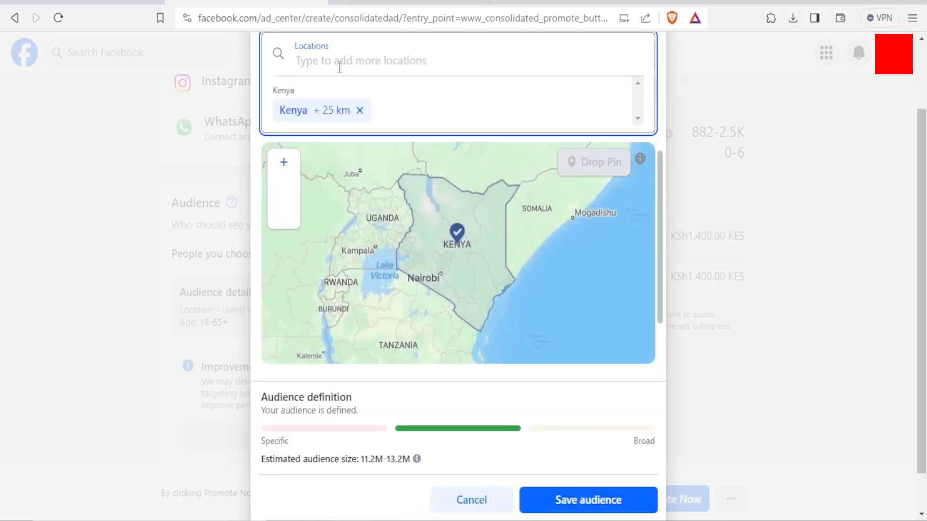
pyautogui.write('Dubai')
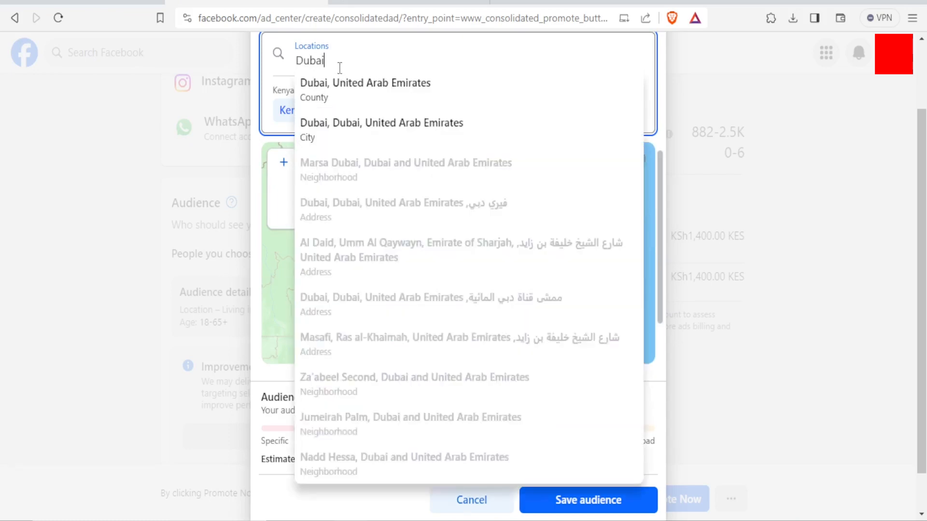
pyautogui.click(337, 87)
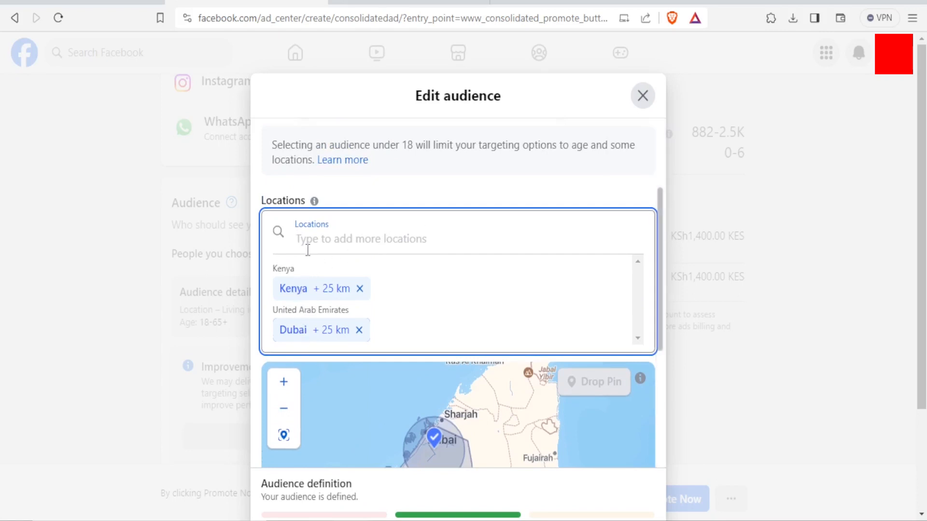
pyautogui.write('U')
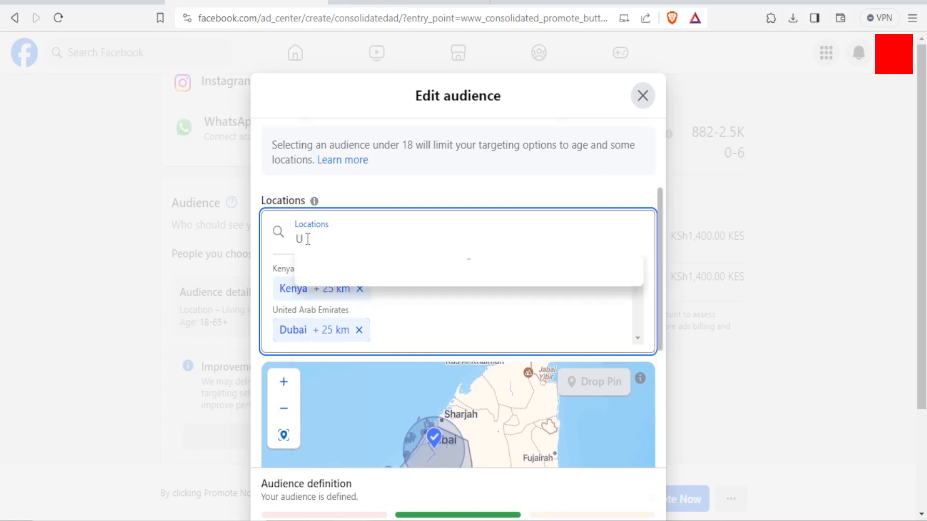
pyautogui.write('SA')
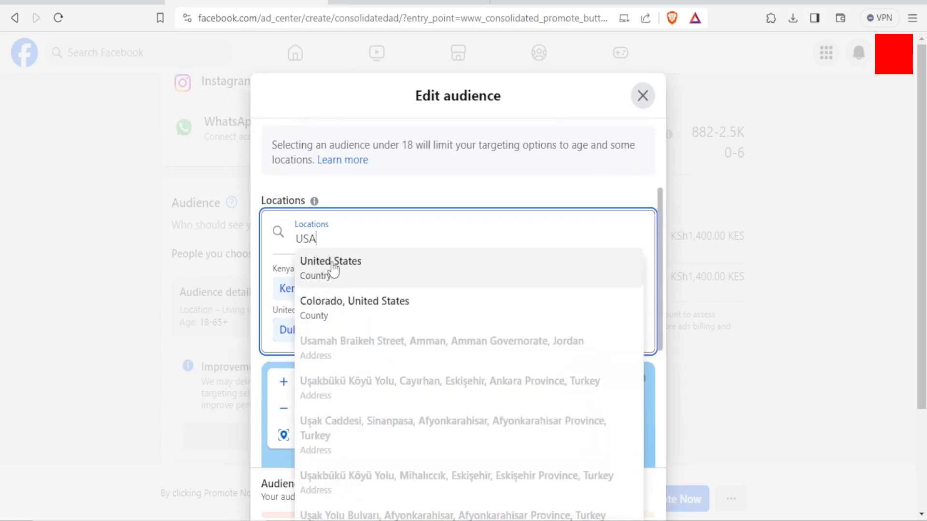
pyautogui.click(331, 265)
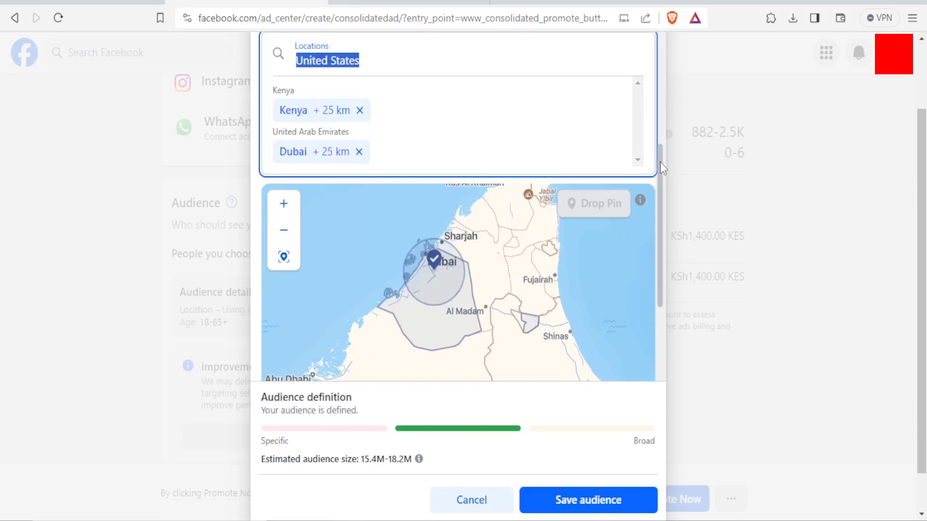
# Step: Review the audience's location list, map and detailed targeting, and save the audience
pyautogui.scroll(5, 659, 140)
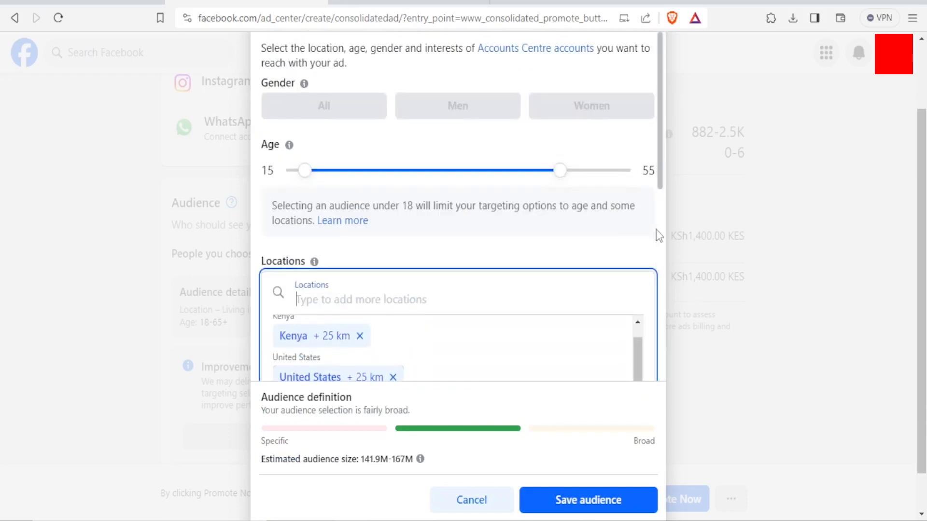
pyautogui.scroll(-3, 659, 190)
pyautogui.moveTo(637, 266); pyautogui.dragTo(633, 296)
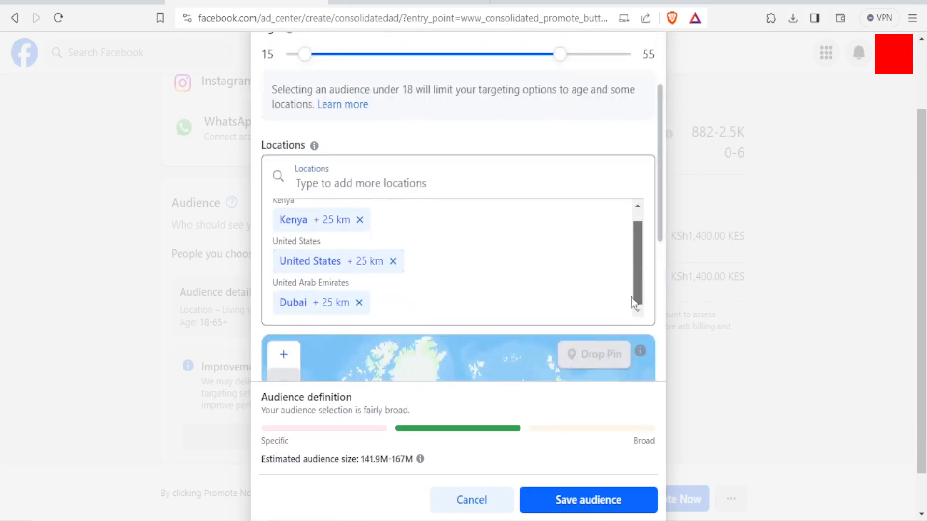
pyautogui.moveTo(662, 210); pyautogui.dragTo(660, 289)
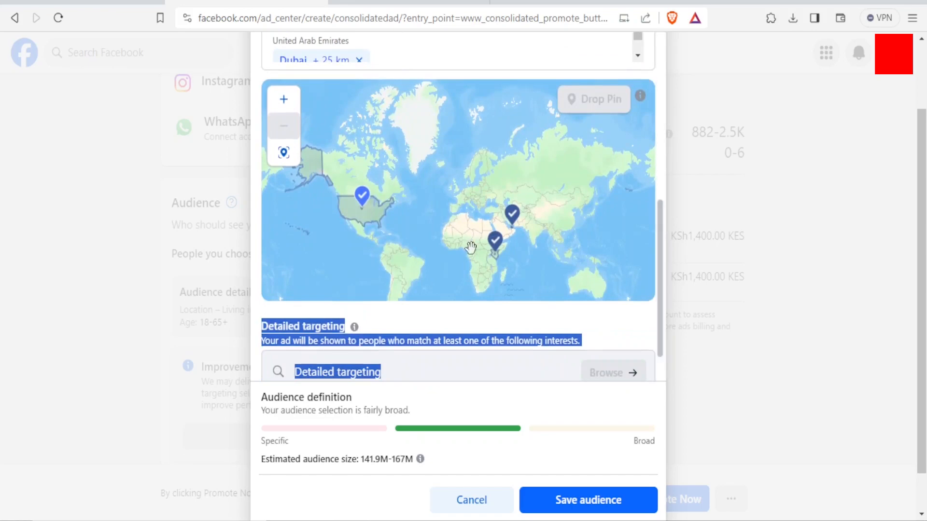
pyautogui.click(321, 372)
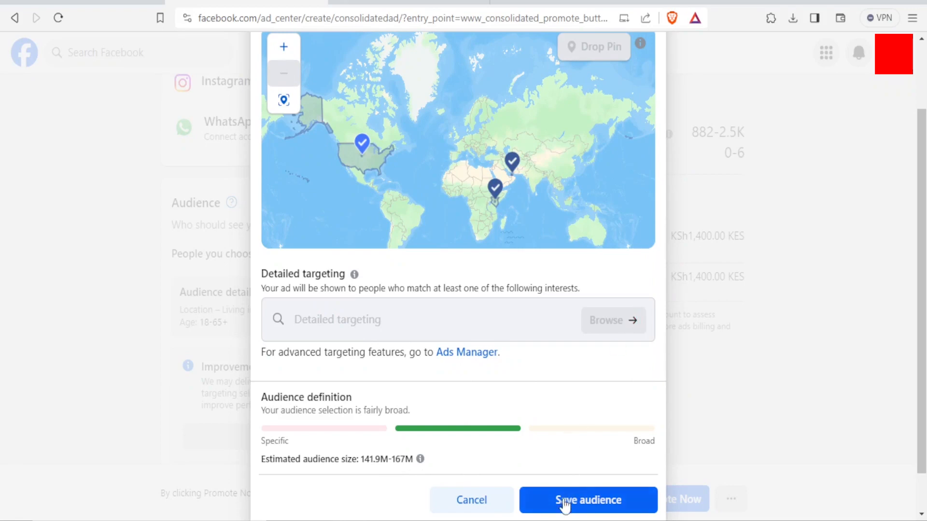
pyautogui.click(565, 505)
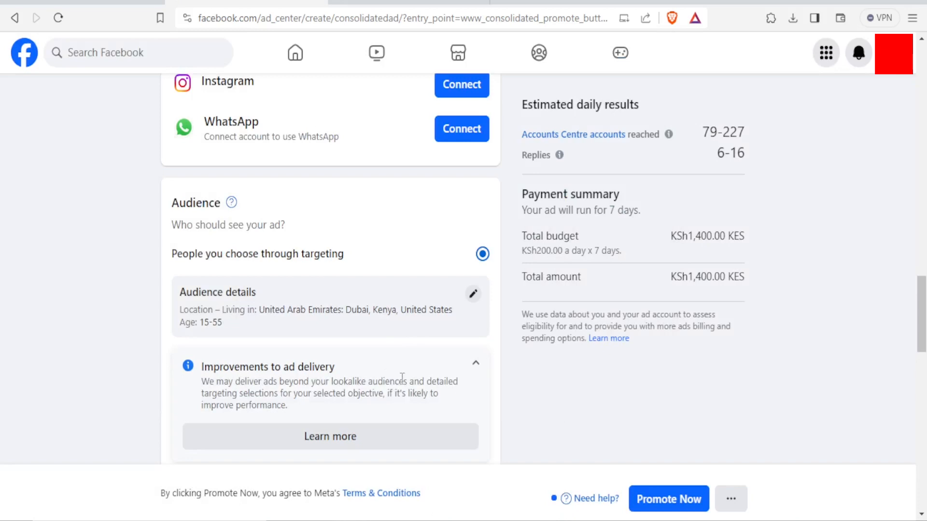
# Step: Schedule the ad to start on 19 Oct 2023 and set its duration to 10 days
pyautogui.scroll(-5, 410, 385)
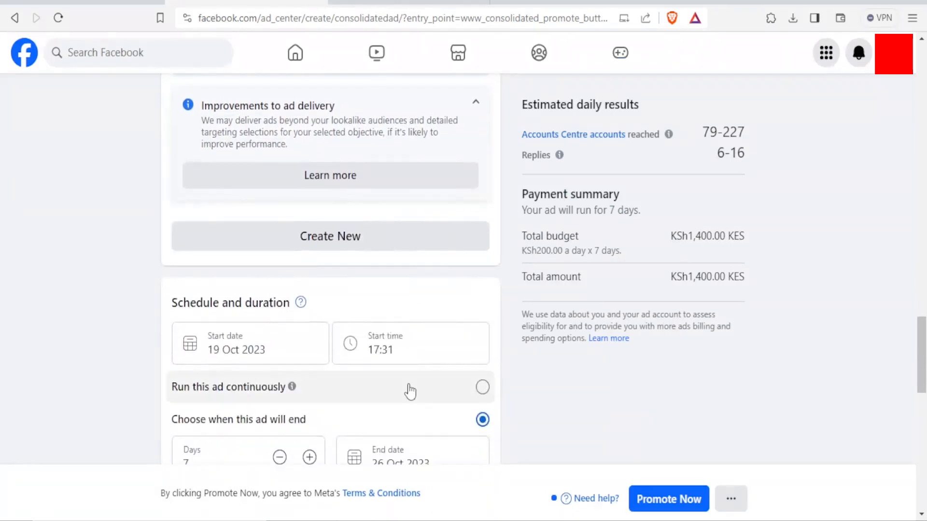
pyautogui.scroll(-2, 409, 386)
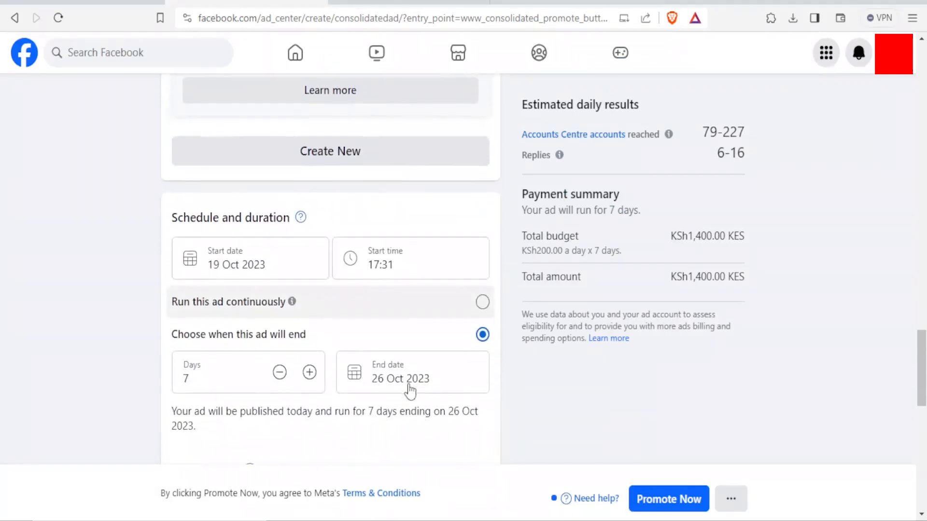
pyautogui.click(273, 266)
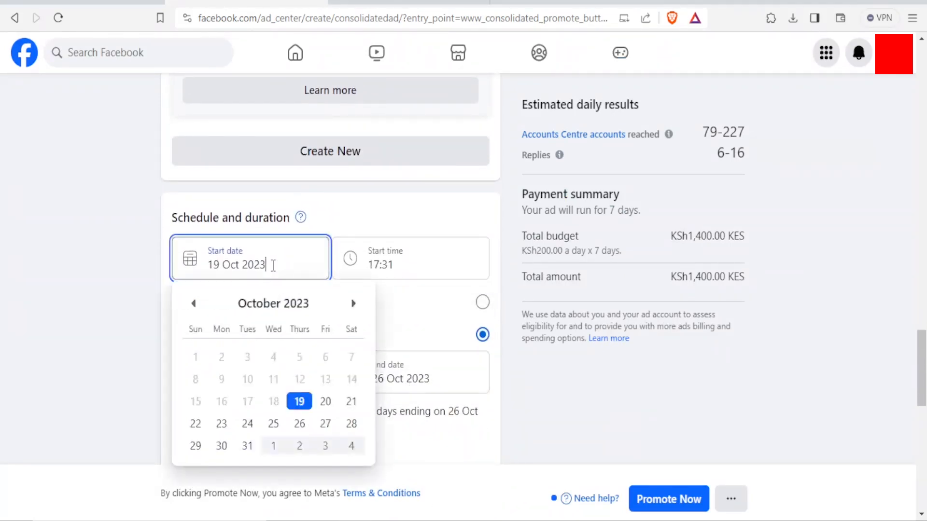
pyautogui.click(305, 397)
pyautogui.click(405, 266)
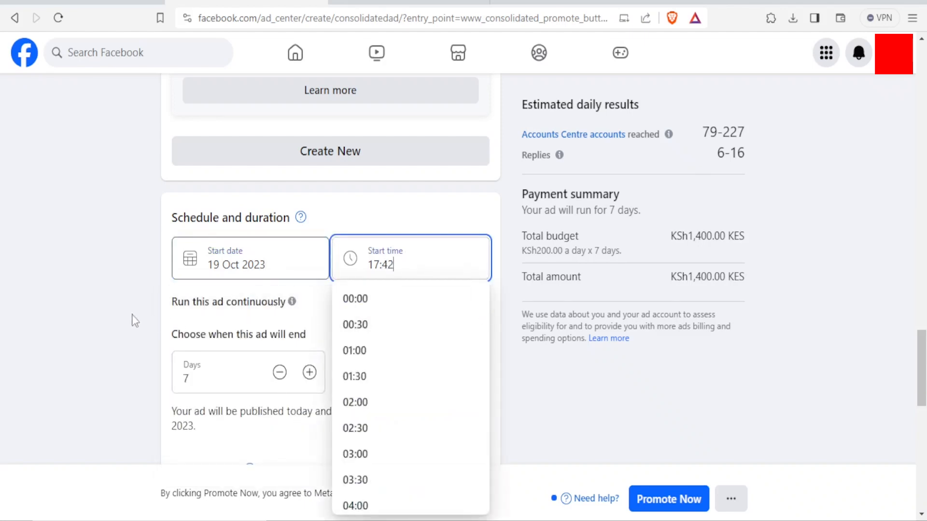
pyautogui.click(202, 375)
pyautogui.press('BackSpace')
pyautogui.write('10')
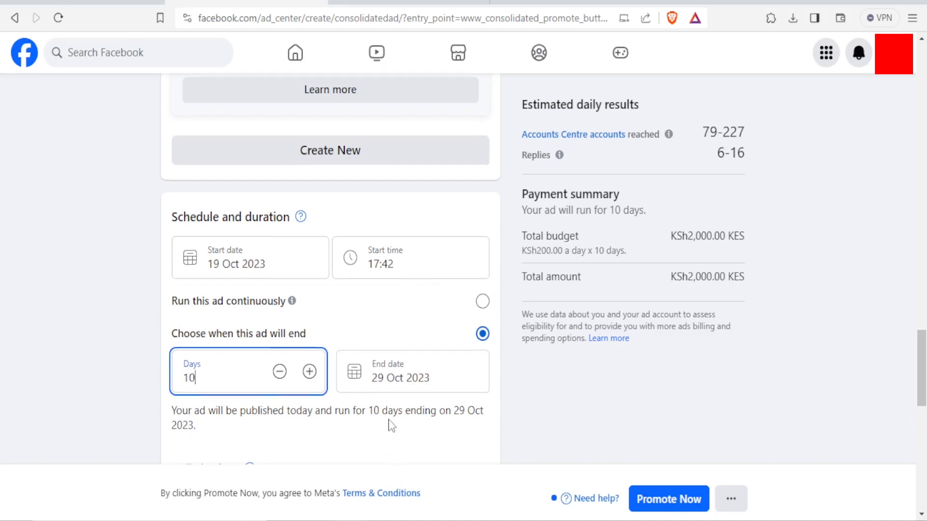
# Step: Set the ad's daily budget to KSh 300.00
pyautogui.scroll(-3, 389, 424)
pyautogui.scroll(-1, 392, 426)
pyautogui.scroll(1, 391, 427)
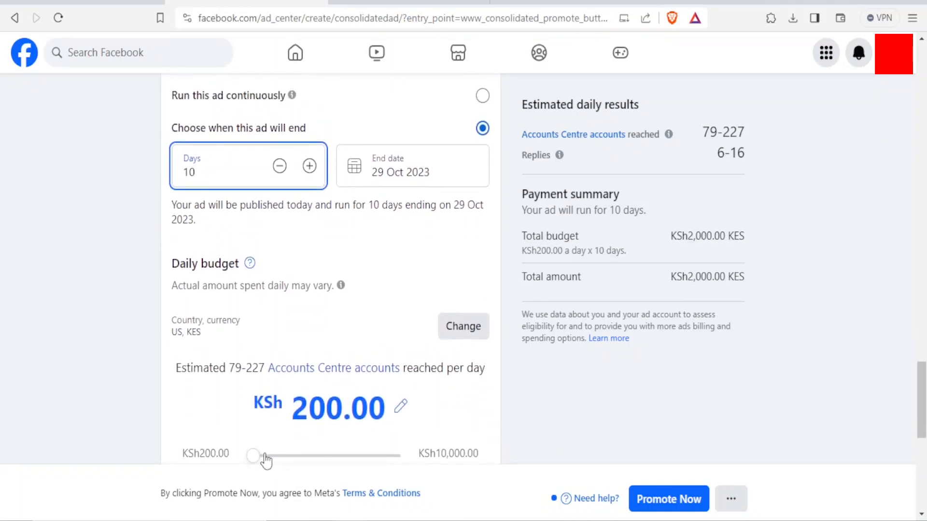
pyautogui.moveTo(252, 456); pyautogui.dragTo(264, 456)
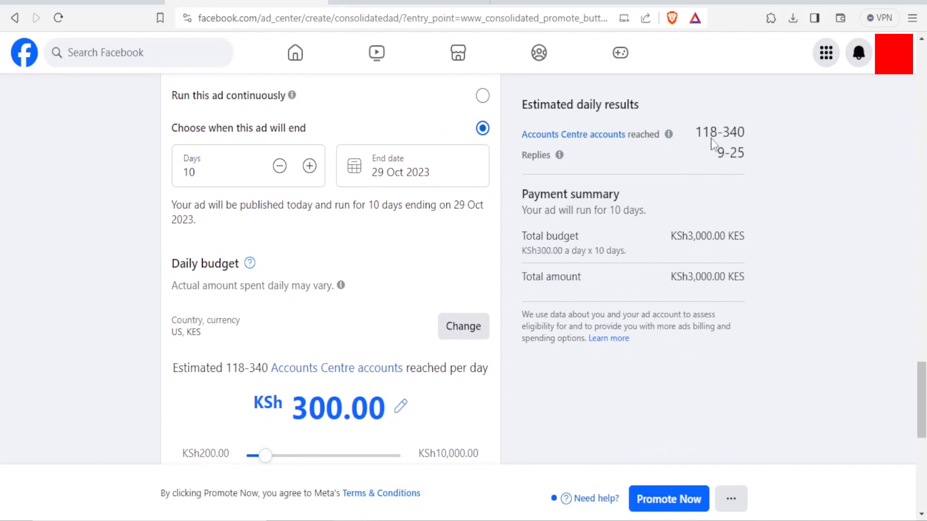
# Step: Set the ad's daily budget to KSh 400.00 and expand the payment method section below the placements
pyautogui.moveTo(265, 465); pyautogui.dragTo(328, 461)
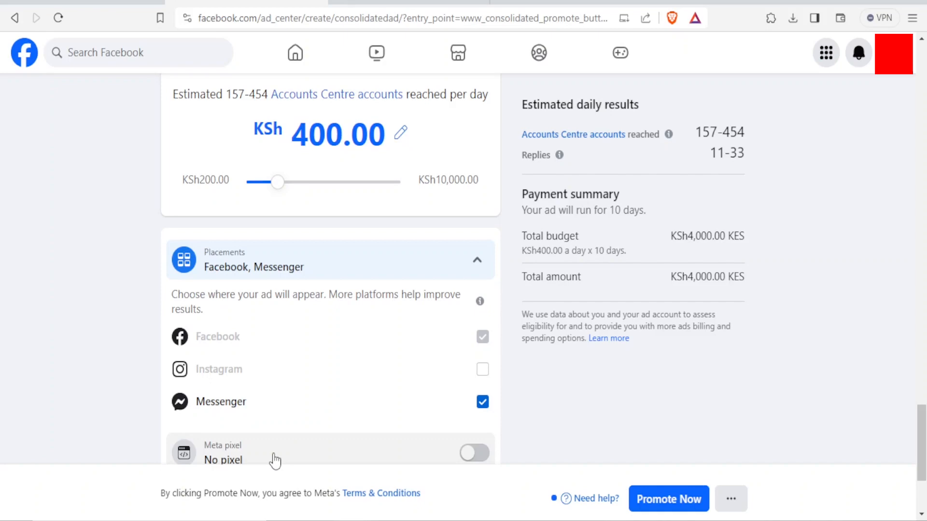
pyautogui.scroll(-2, 275, 461)
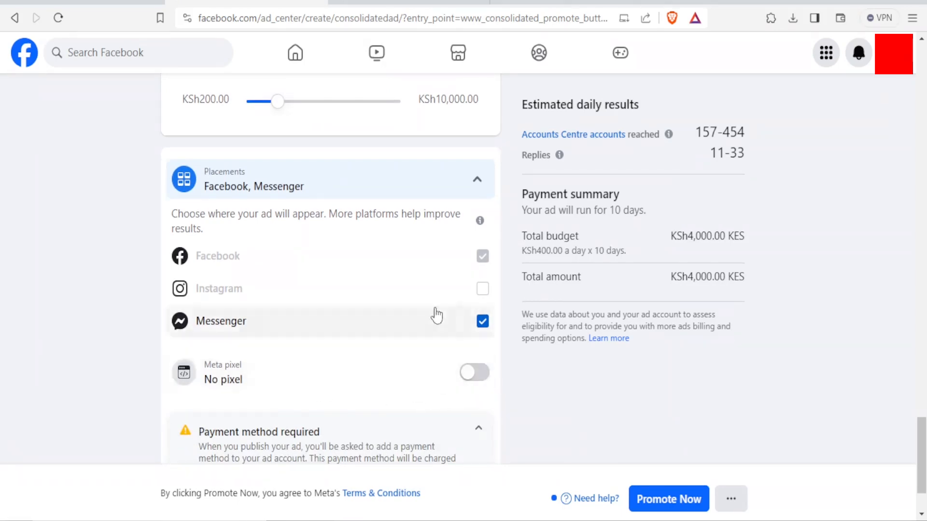
pyautogui.scroll(-2, 439, 316)
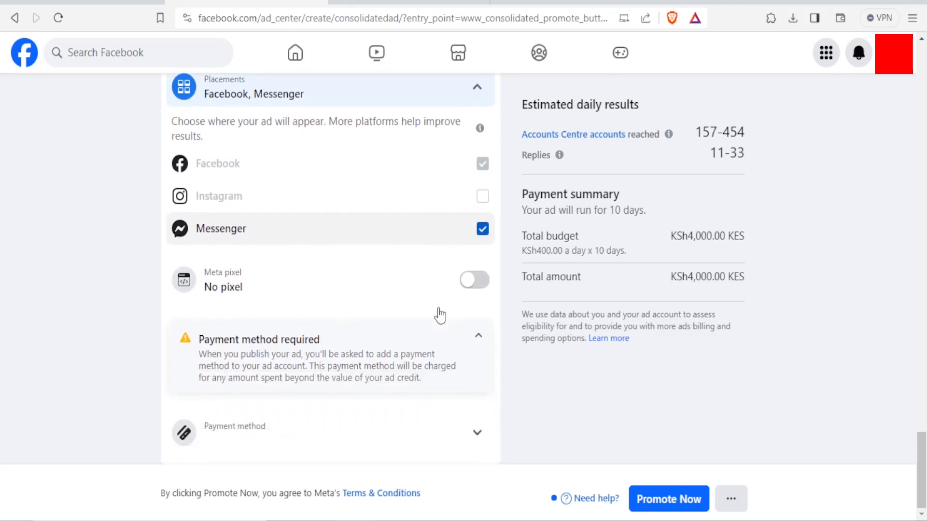
pyautogui.click(228, 437)
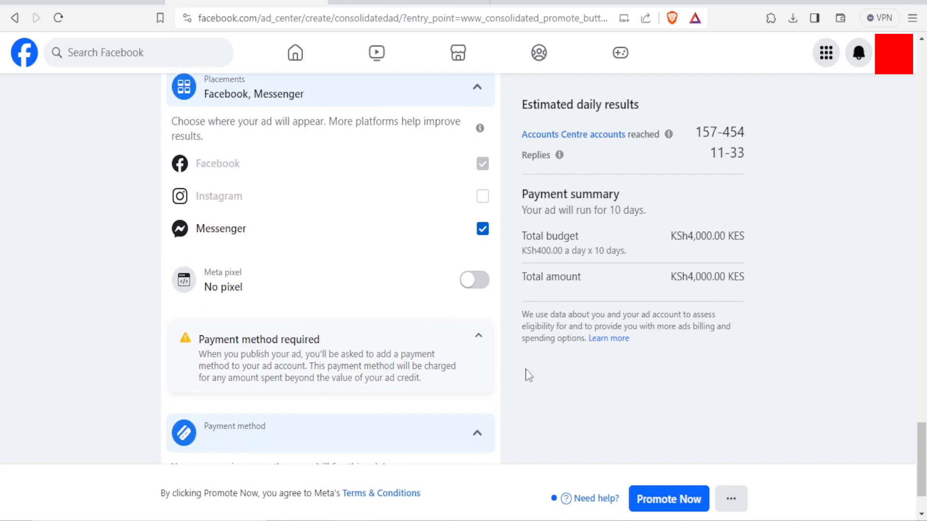
pyautogui.scroll(-2, 340, 394)
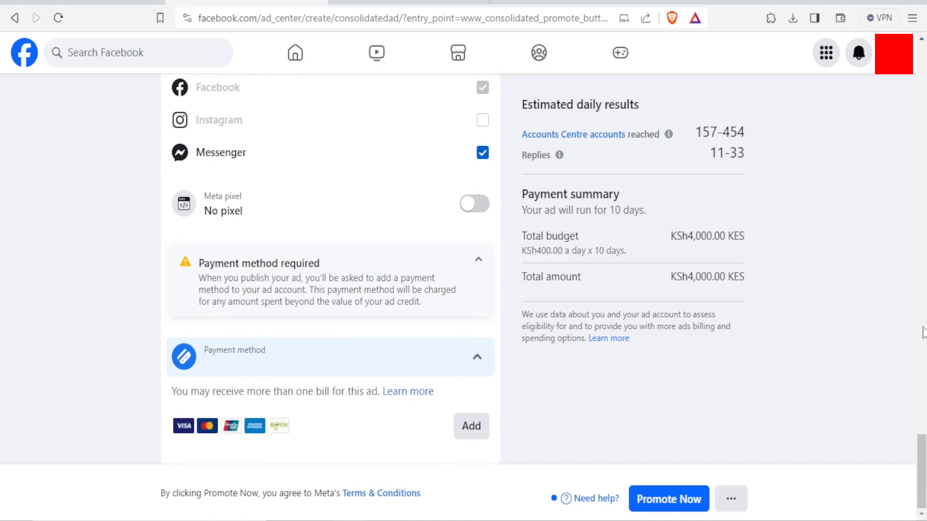
# Step: Open the ad's scheduling options, review the start date and start time settings, and close them without scheduling
pyautogui.click(691, 508)
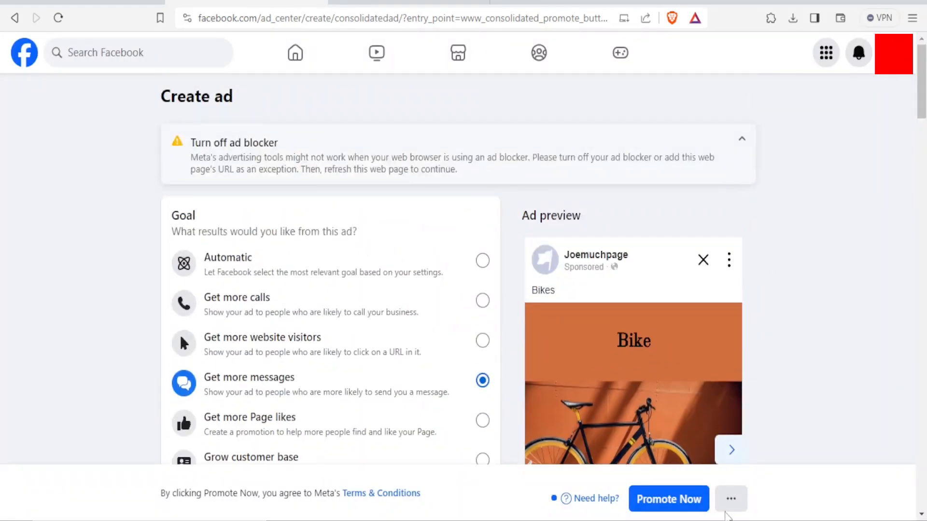
pyautogui.click(731, 499)
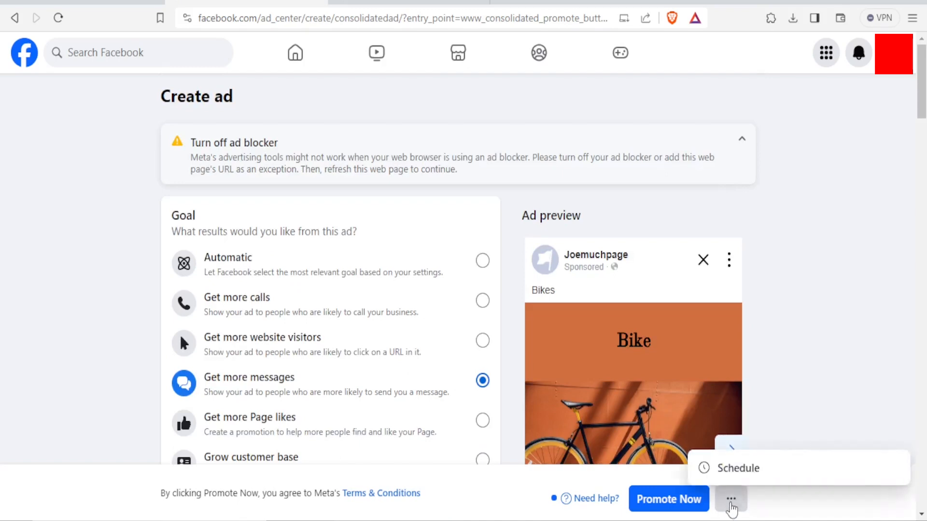
pyautogui.click(732, 474)
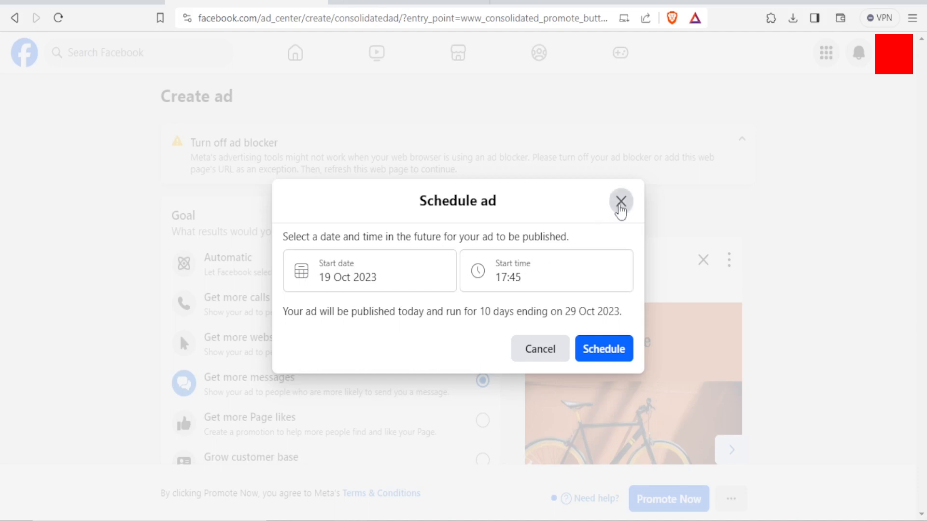
pyautogui.click(621, 202)
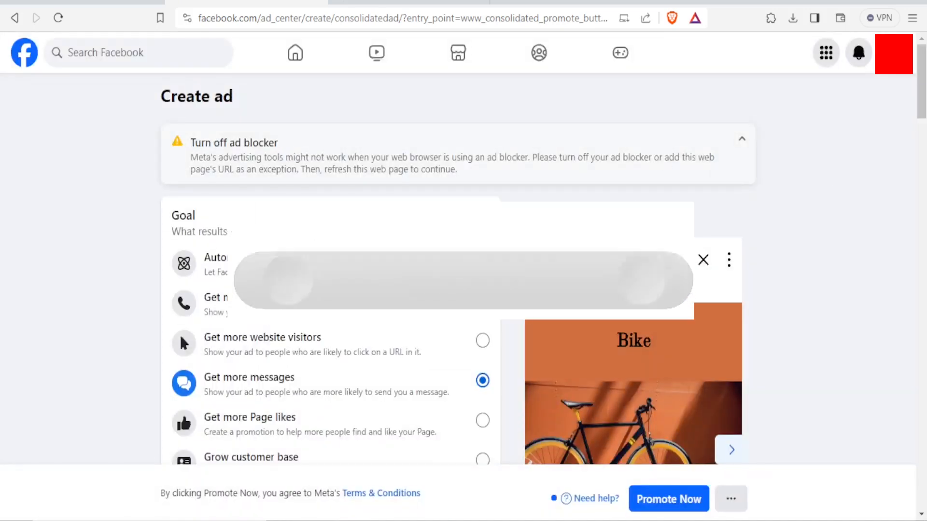
pyautogui.scroll(-12, 922, 67)
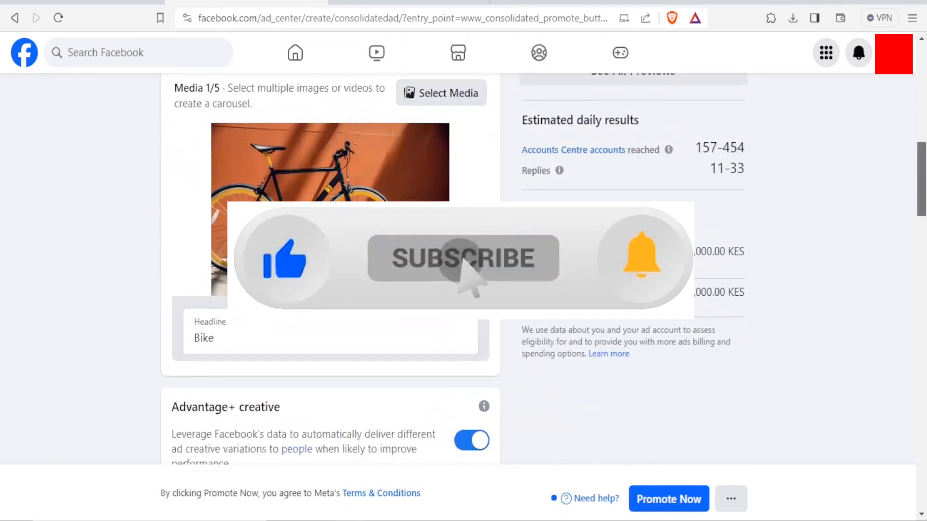
pyautogui.scroll(-3, 331, 217)
pyautogui.scroll(-4, 330, 218)
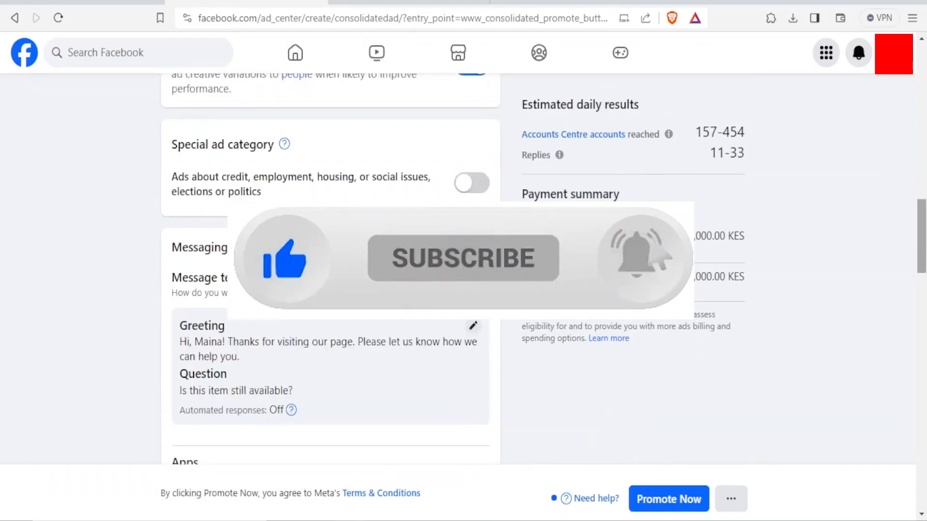